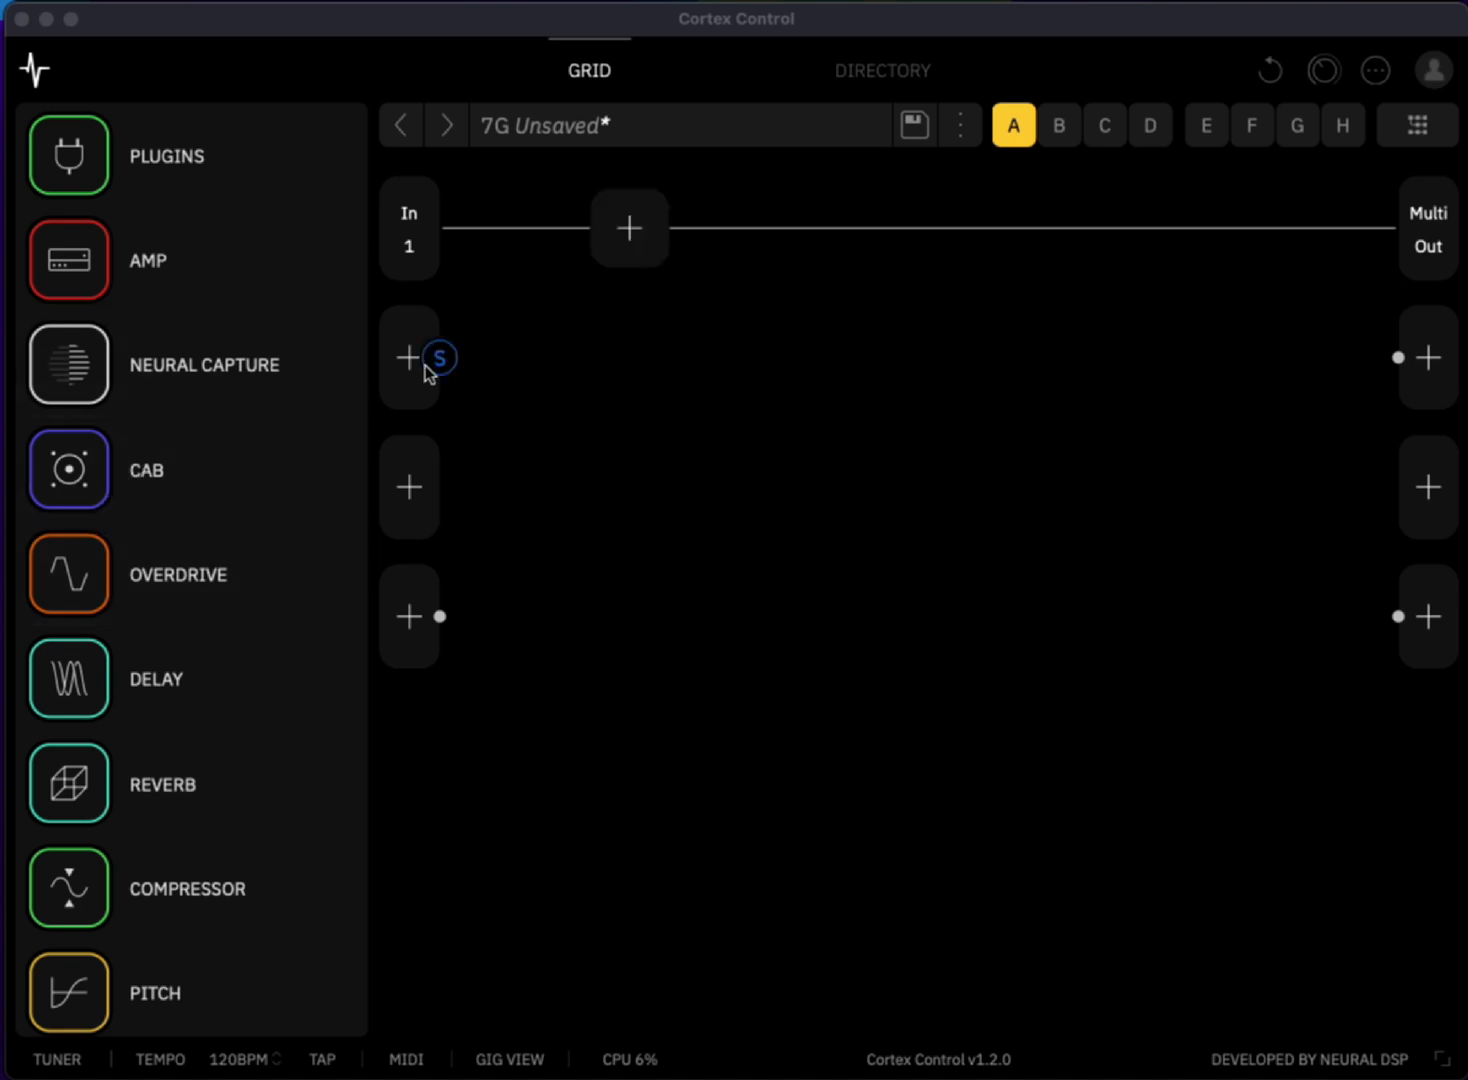
- Enable the Path 1 input gate, set its noise reduction to 35.3%, and bypass the gate again
left_click(737, 30)
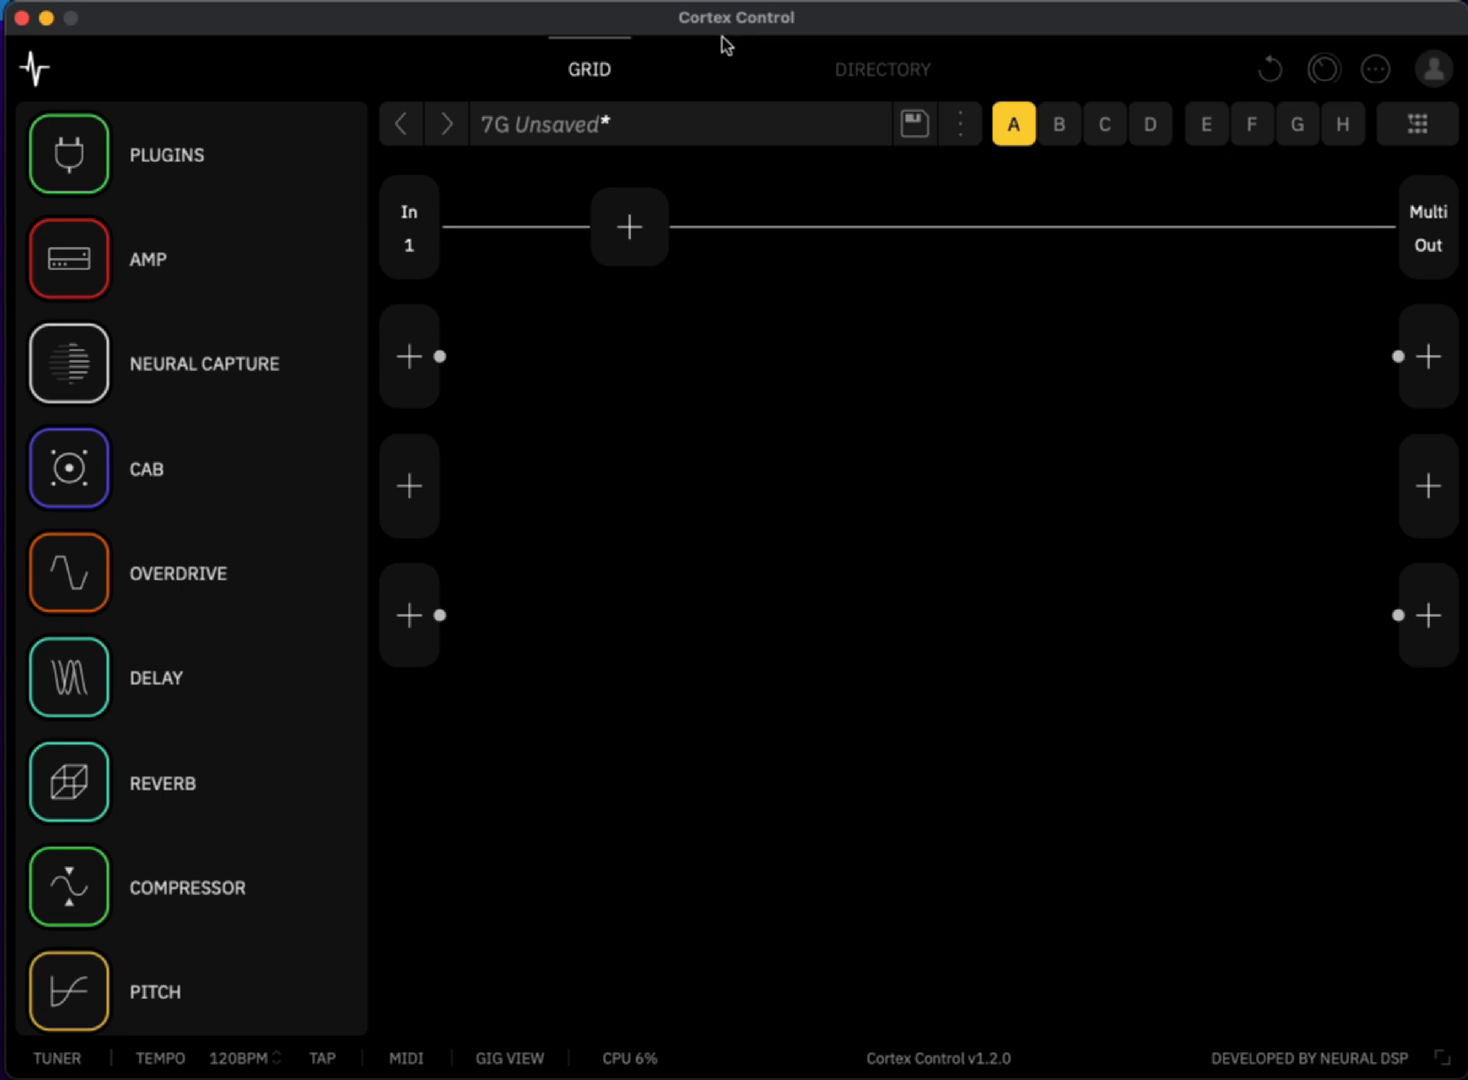
mouse_move(510, 238)
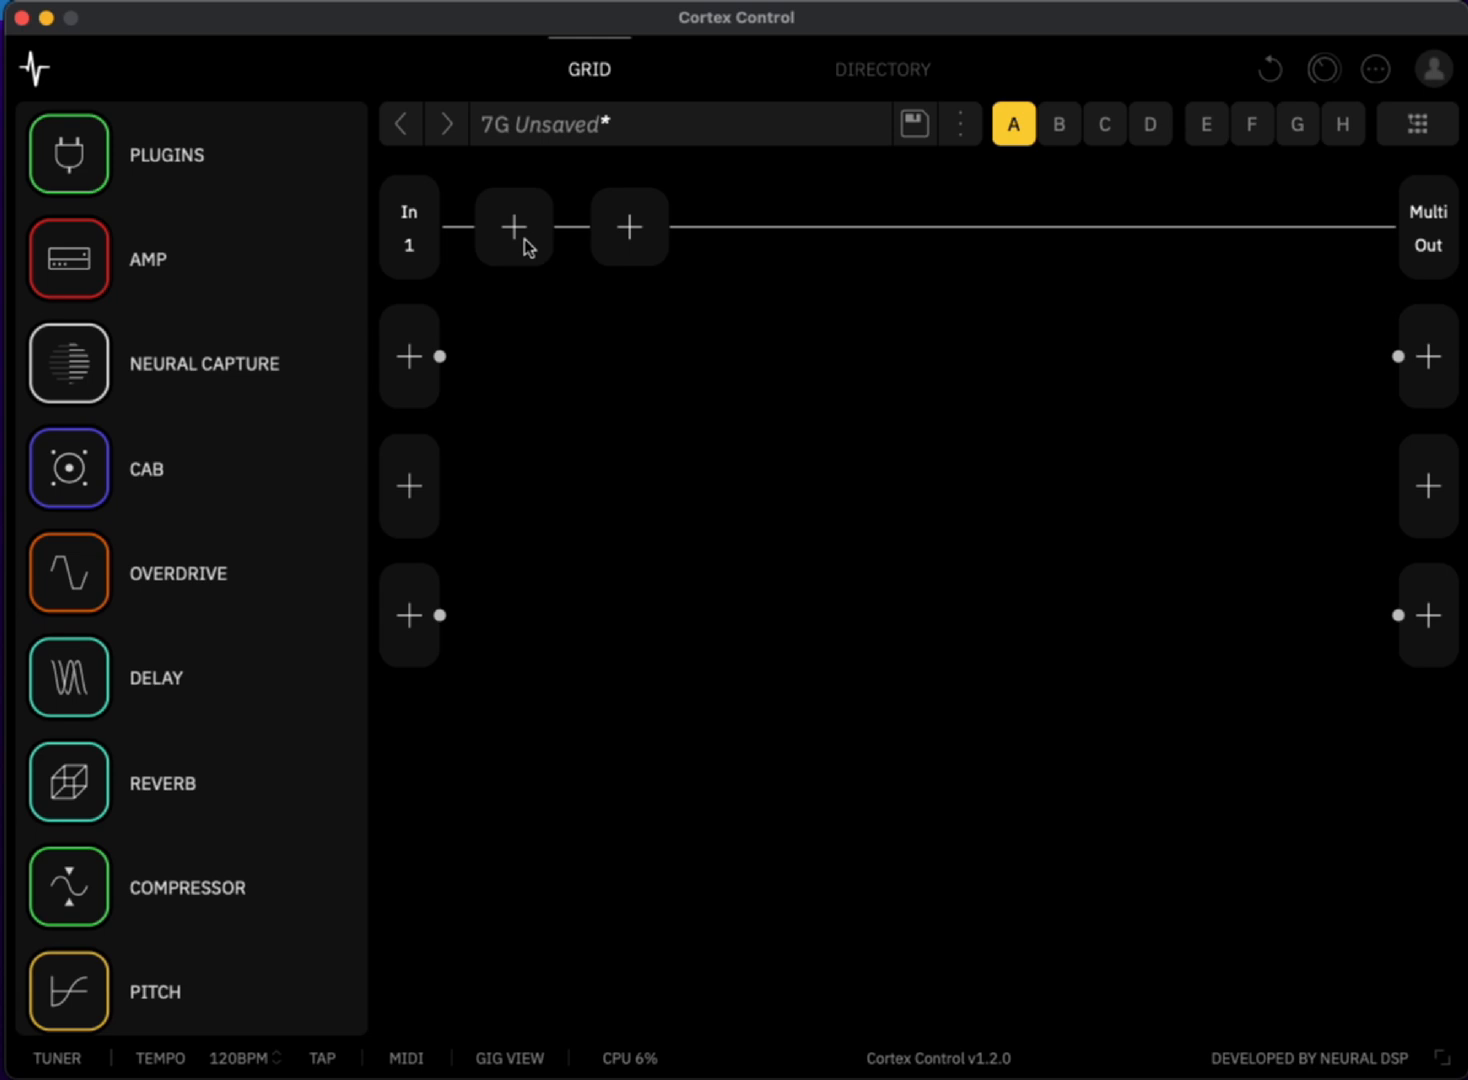
left_click(410, 243)
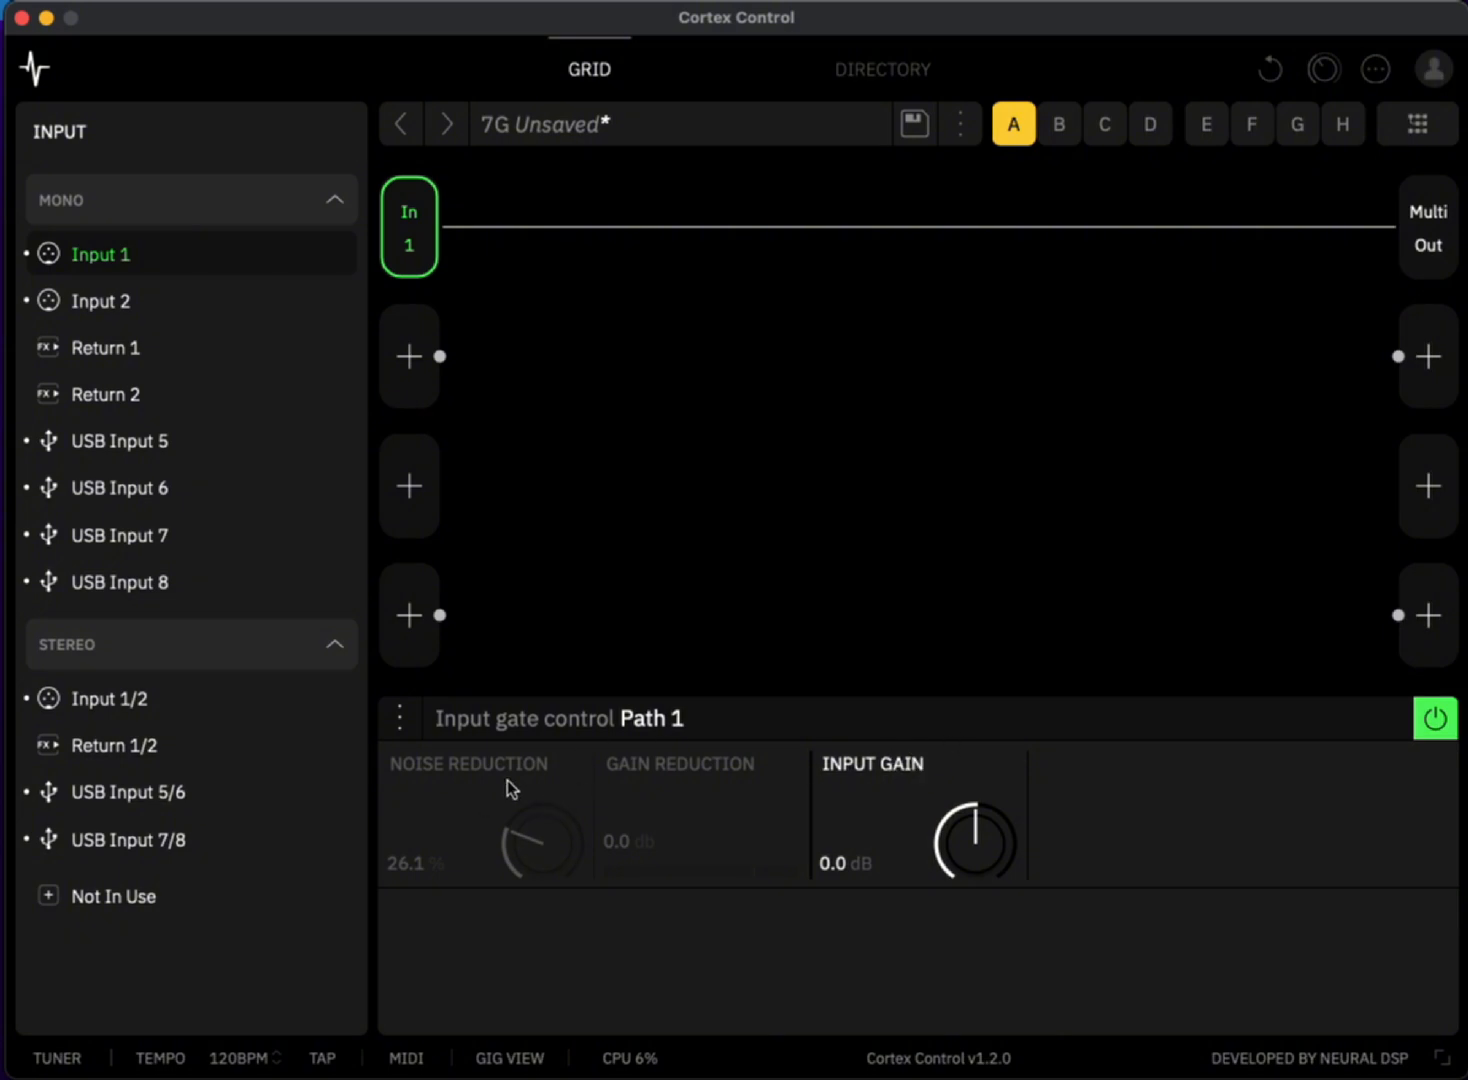
left_click(1433, 717)
left_click_drag(547, 885, 546, 855)
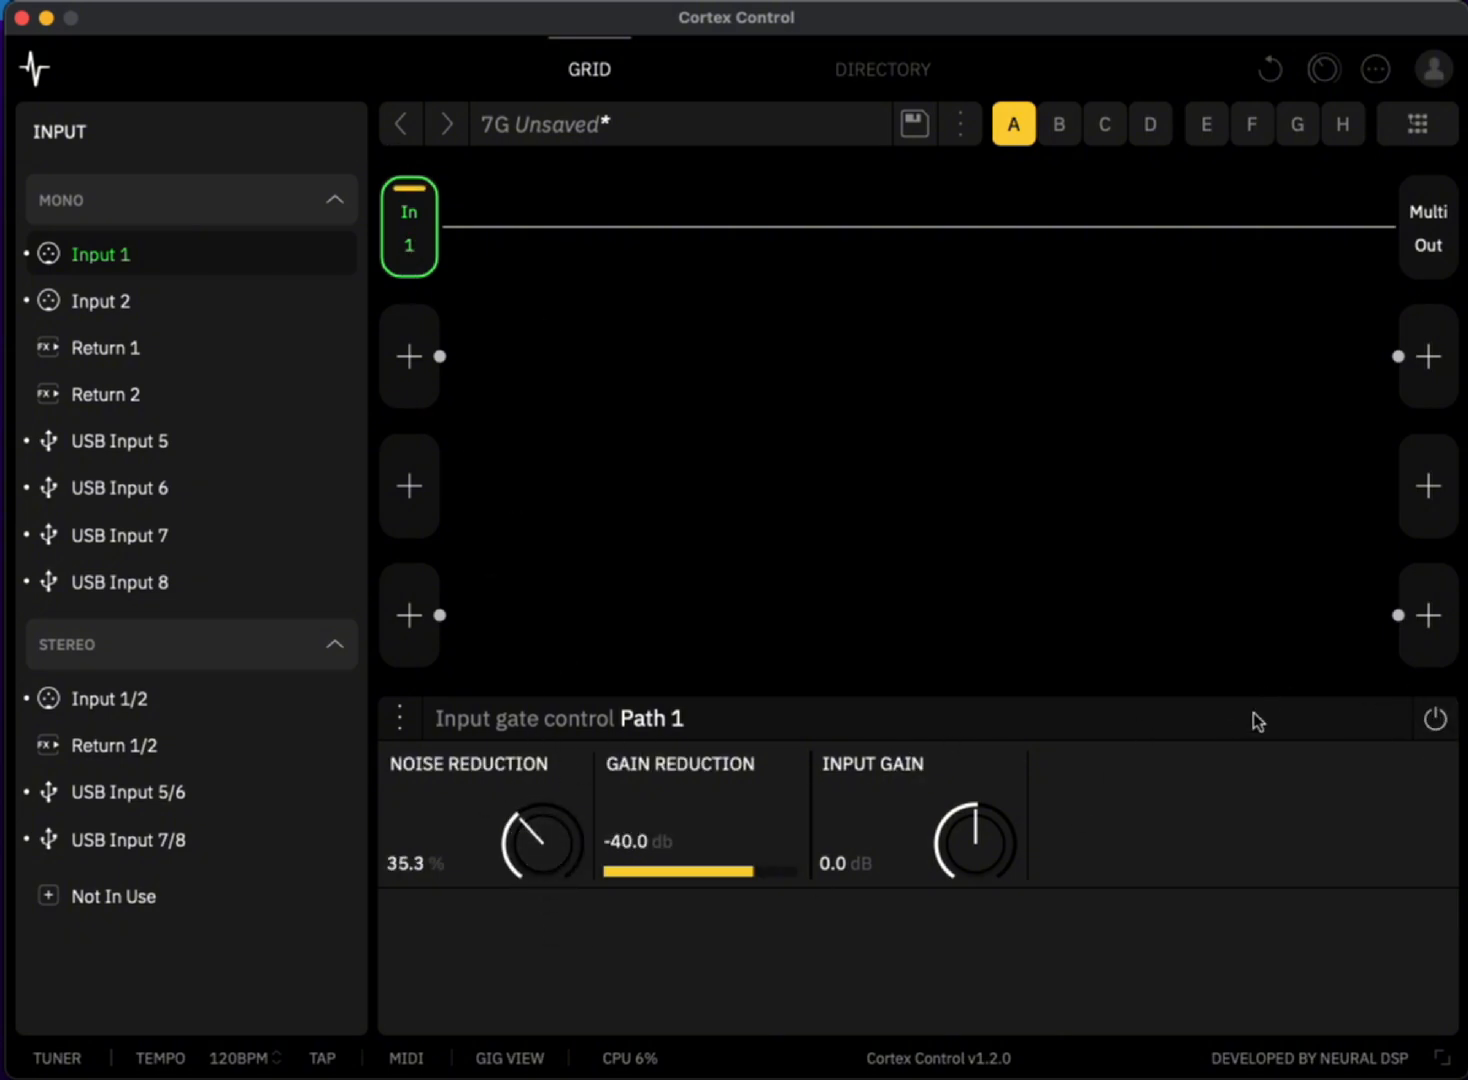
left_click(1434, 721)
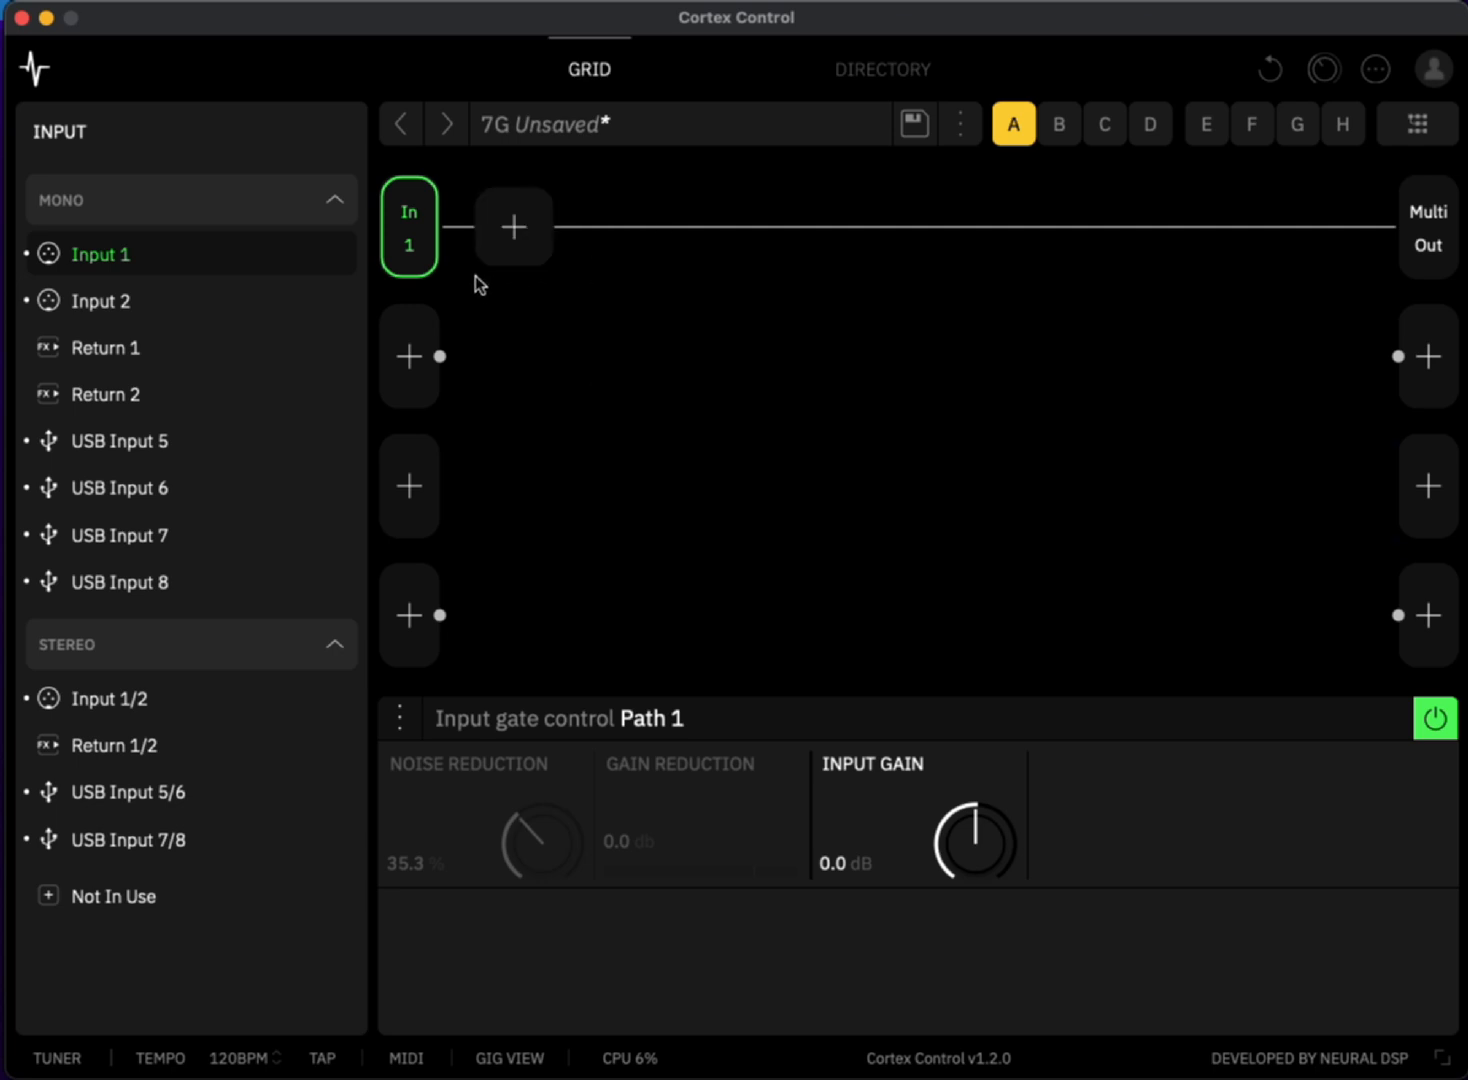
- Add a Simple Gate utility block directly after Input 1 and set its threshold to -67.7 dB
left_click(512, 236)
scroll(158, 666, "down", 10)
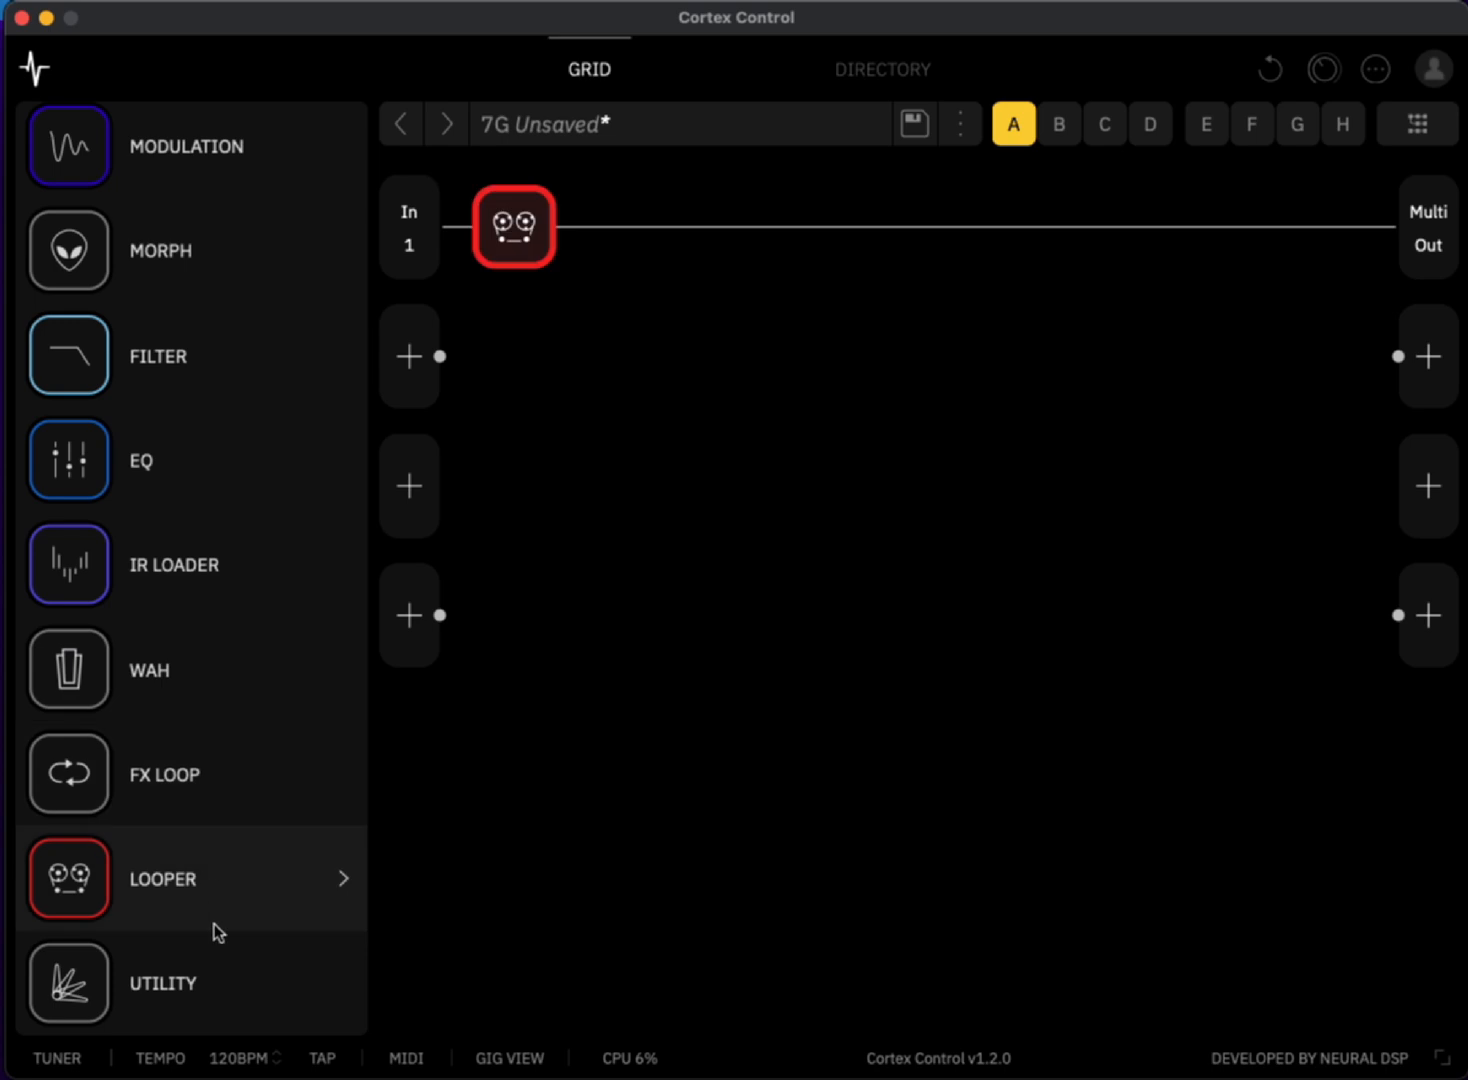
left_click(190, 986)
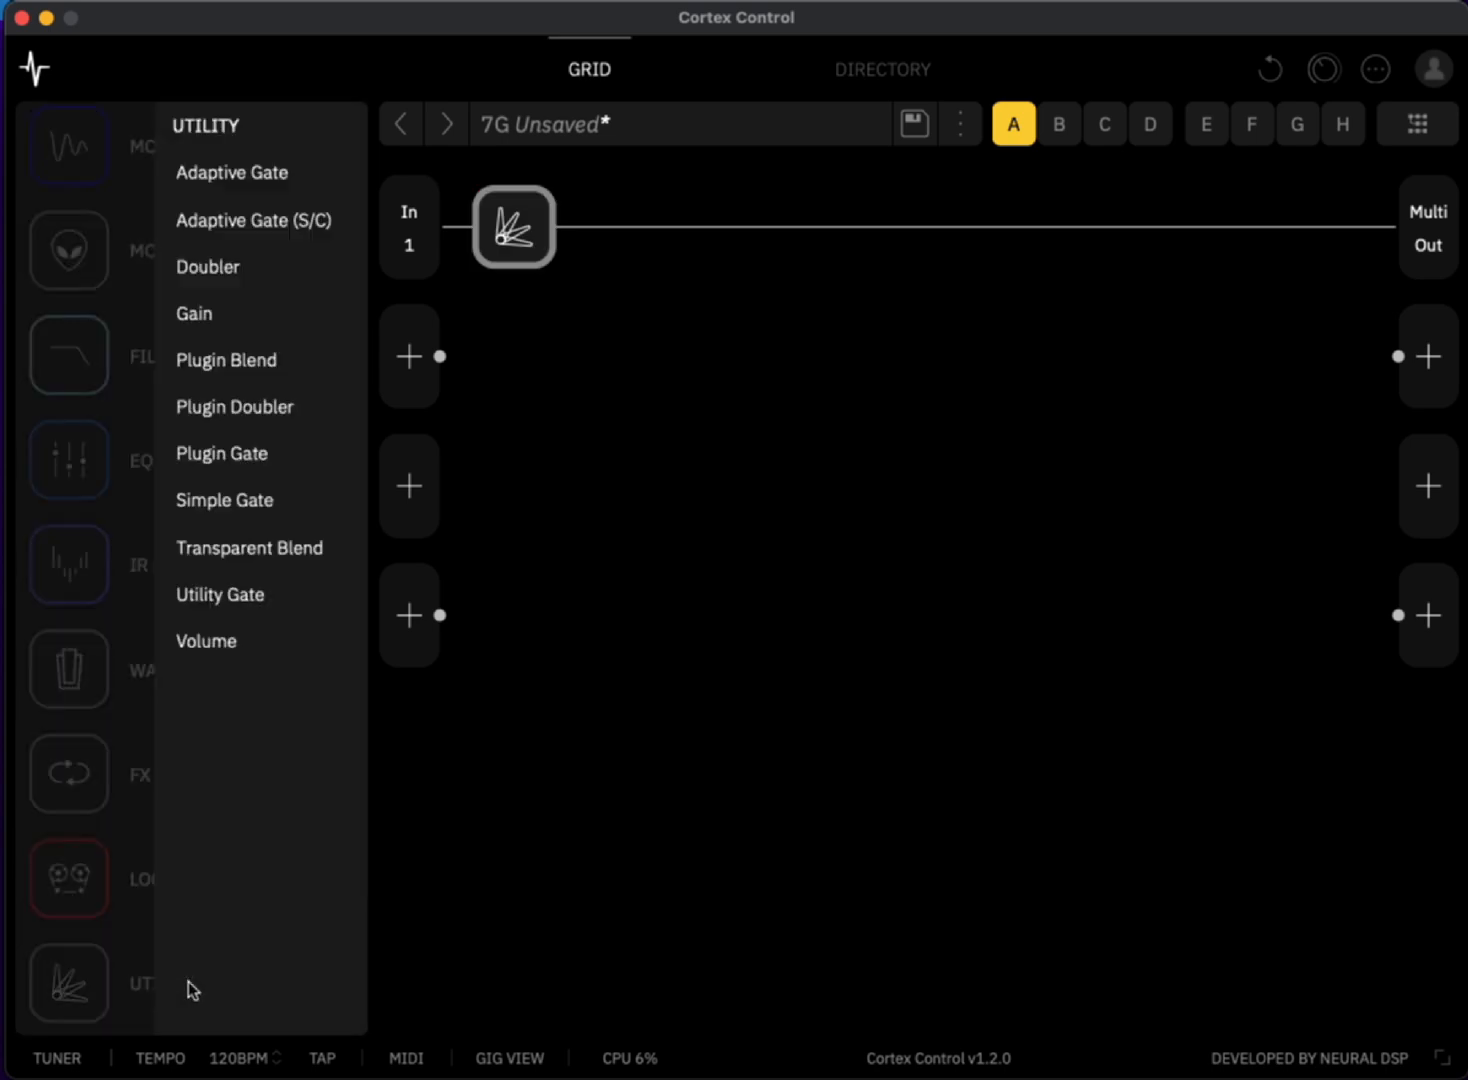
left_click(144, 505)
mouse_move(541, 839)
left_mouse_down()
mouse_move(537, 853)
mouse_move(514, 818)
mouse_move(524, 842)
left_mouse_up()
- Add a Green 808 guitar overdrive block after the Simple Gate
mouse_move(573, 253)
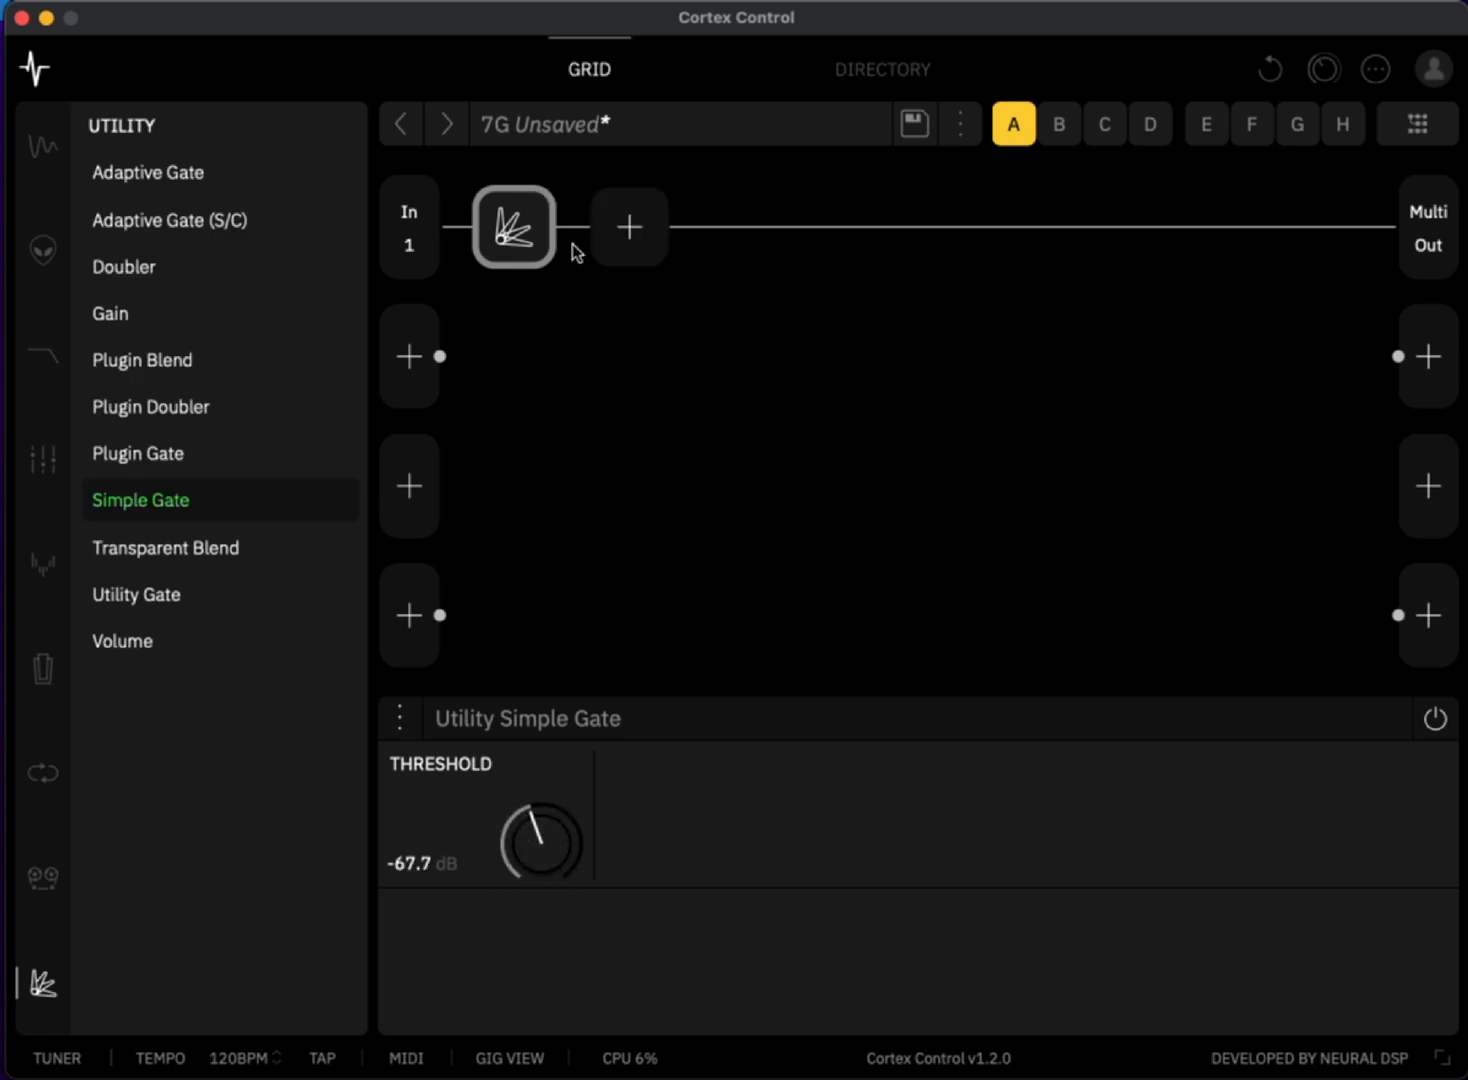
left_click(620, 232)
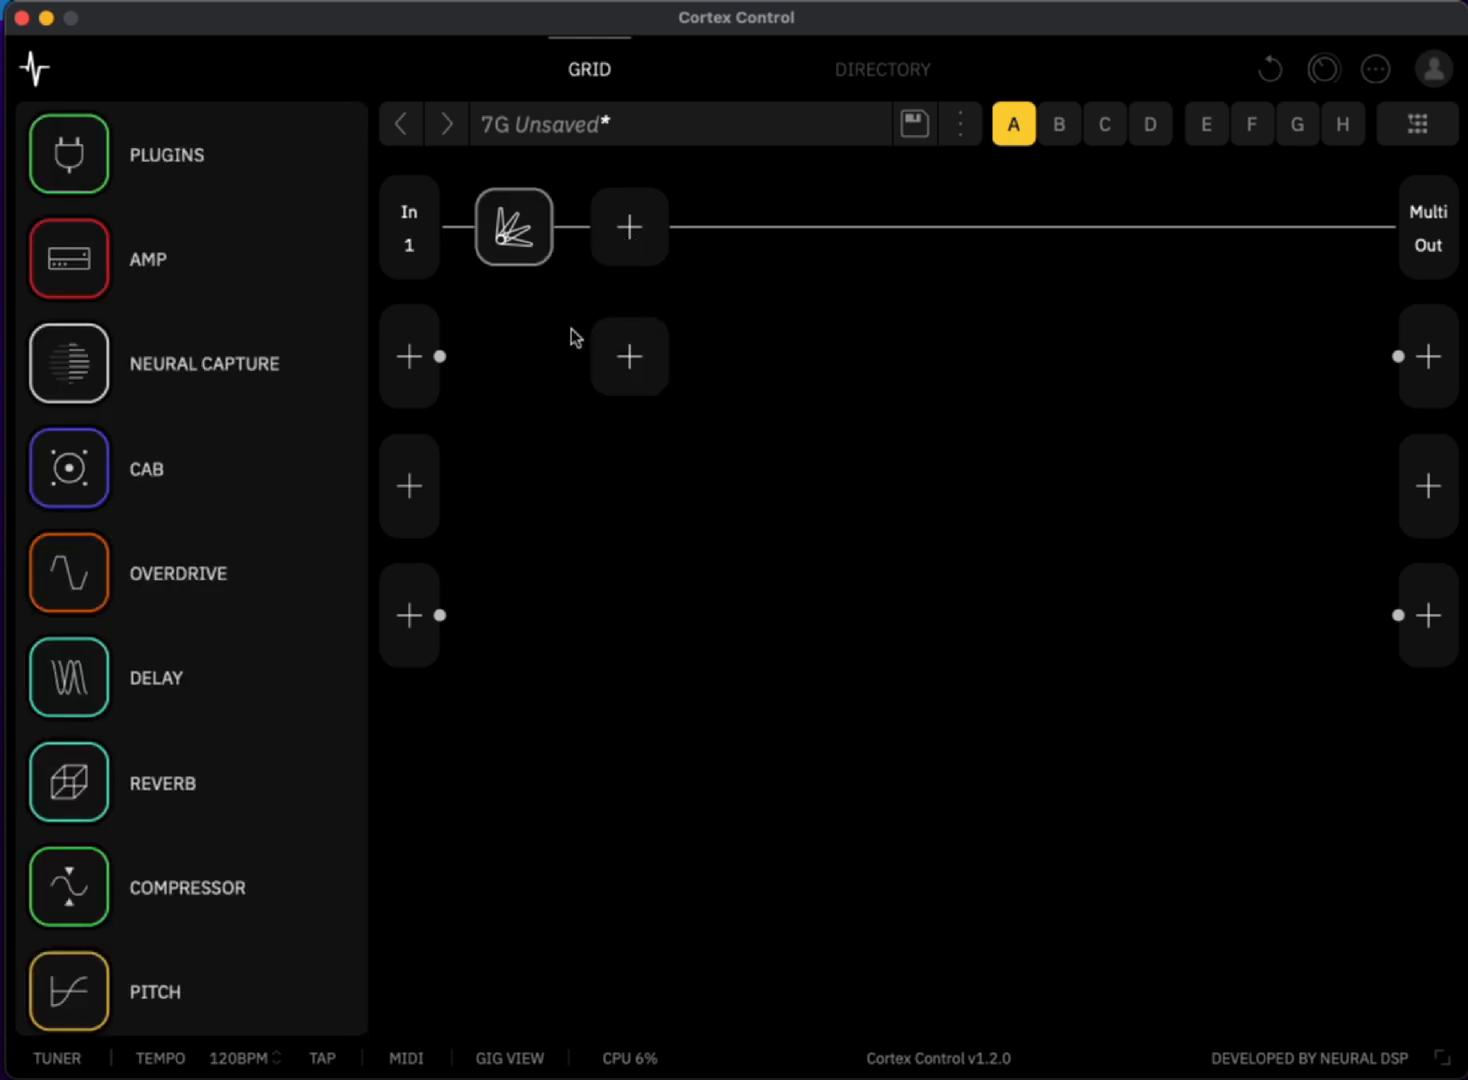
left_click(213, 578)
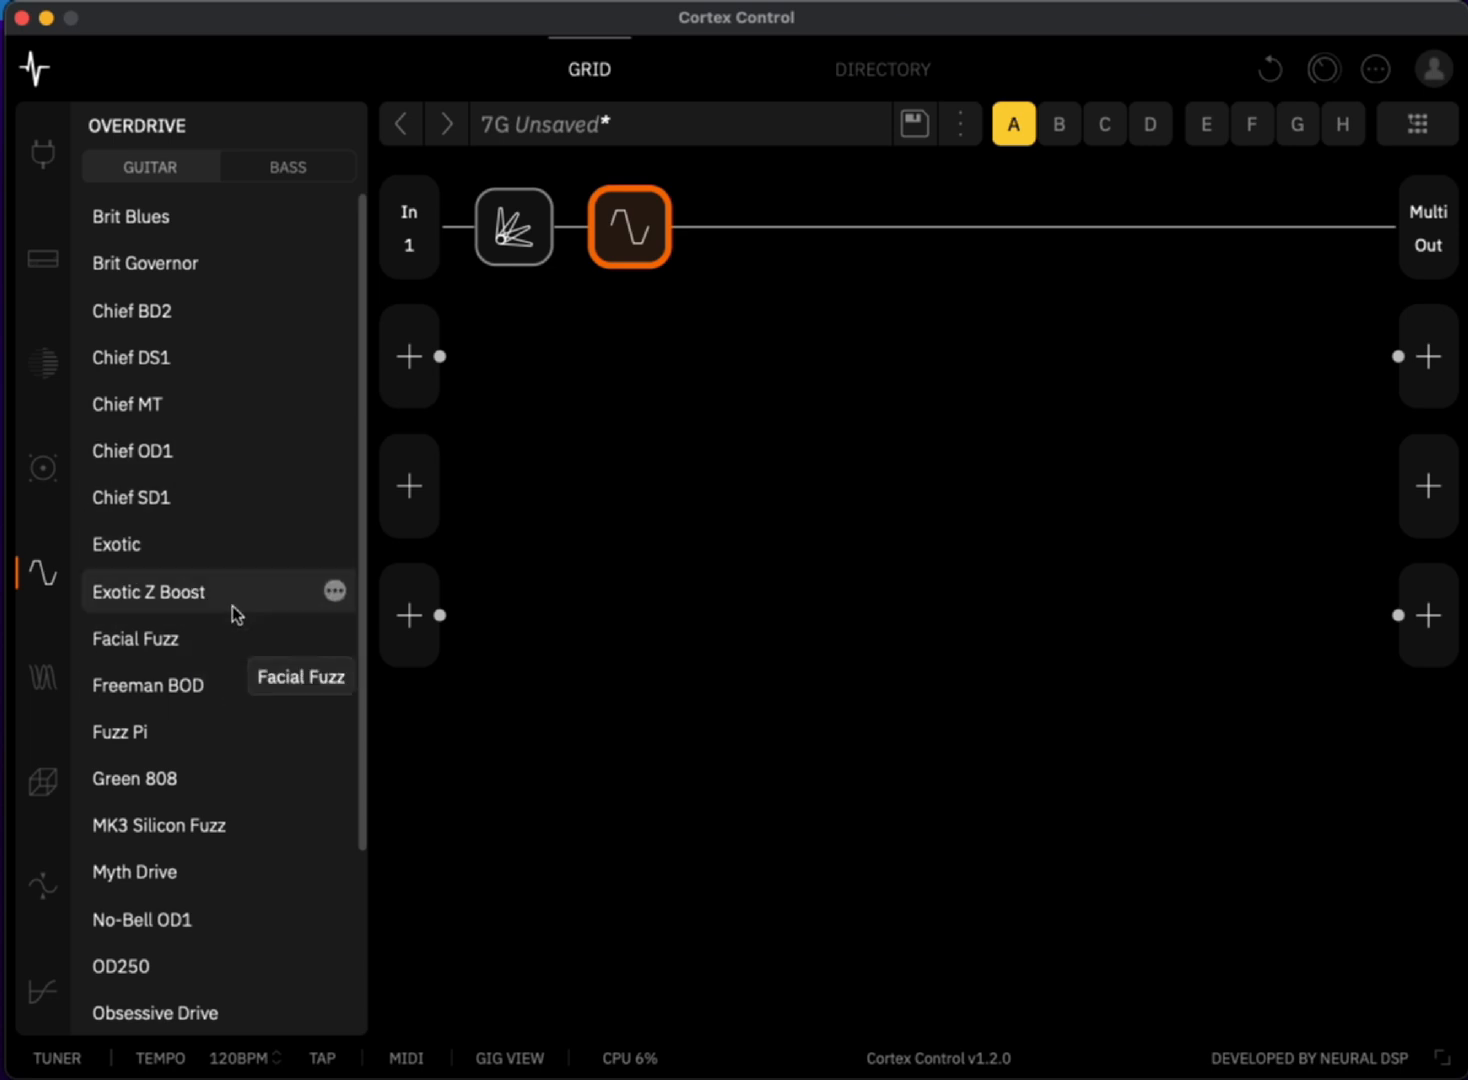
left_click(161, 784)
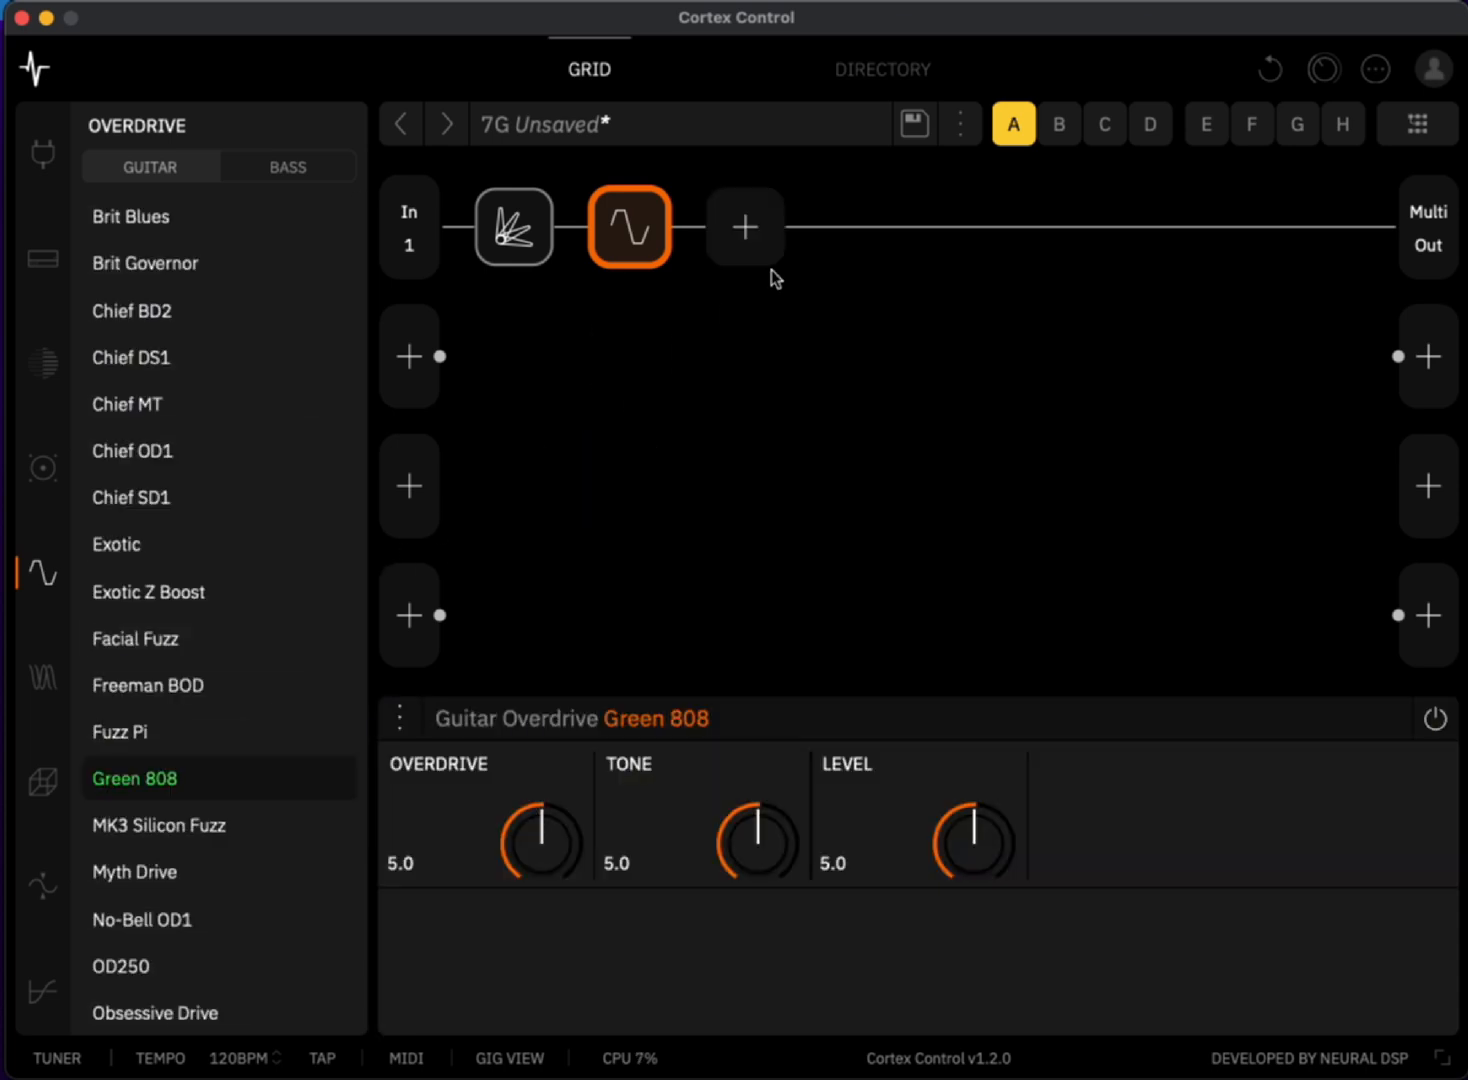
- Add a guitar amp block after the overdrive, using the CA 1Star Clean 50W Normal model
left_click(748, 246)
left_click(197, 288)
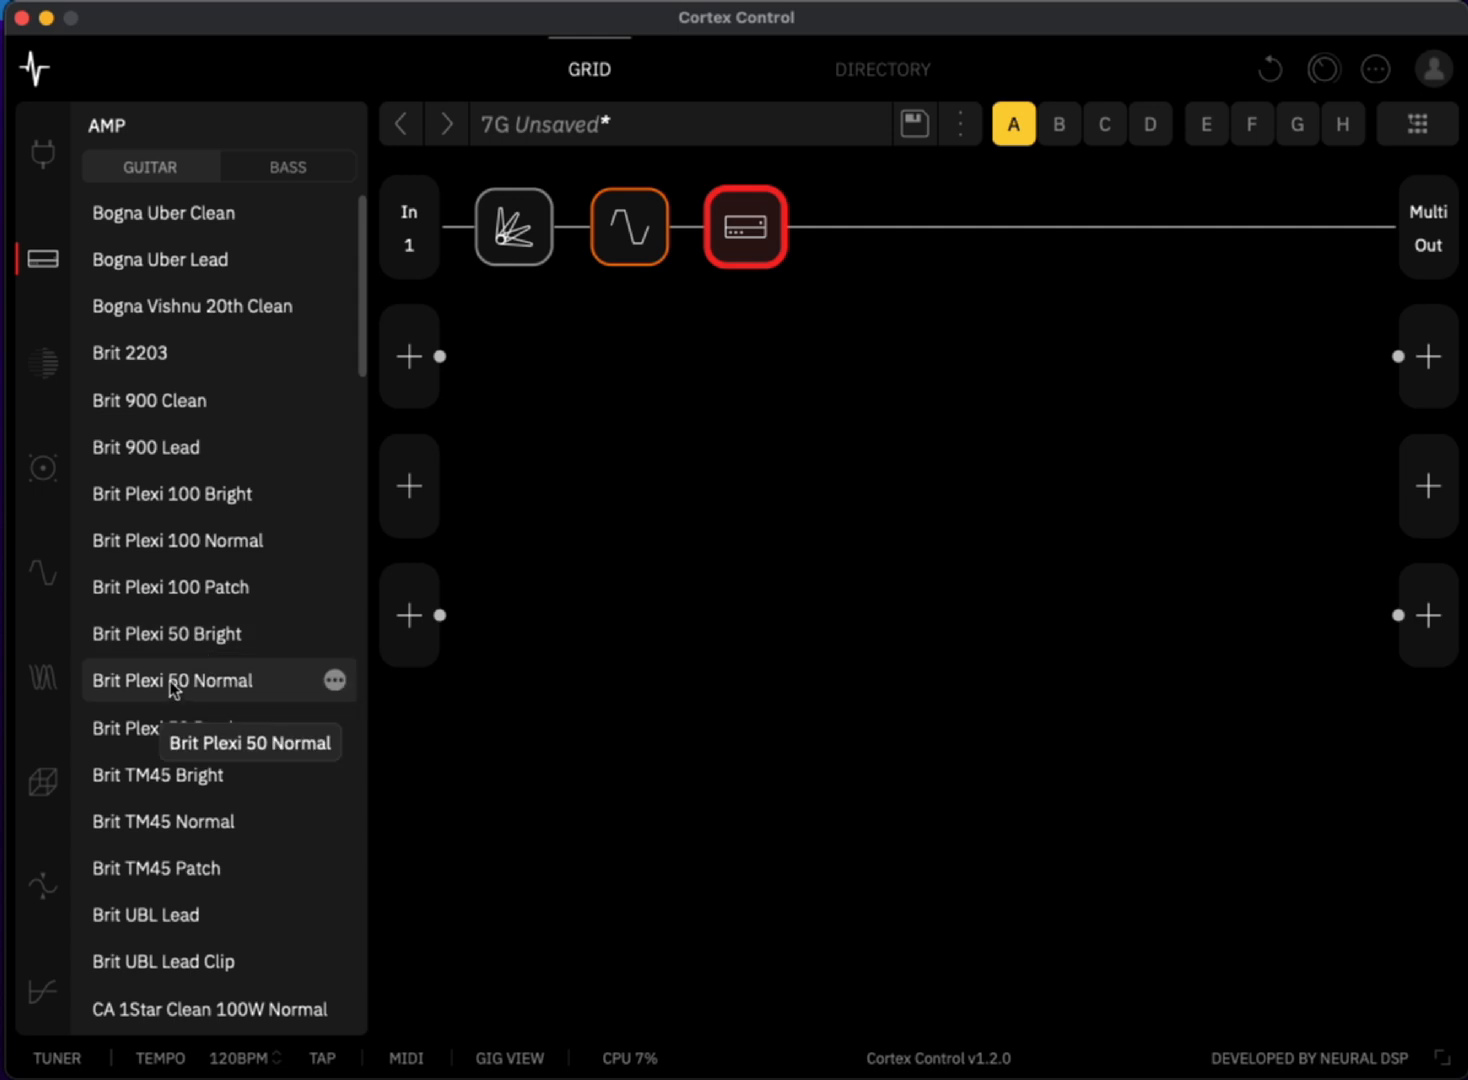
scroll(168, 675, "down", 1)
scroll(165, 668, "down", 10)
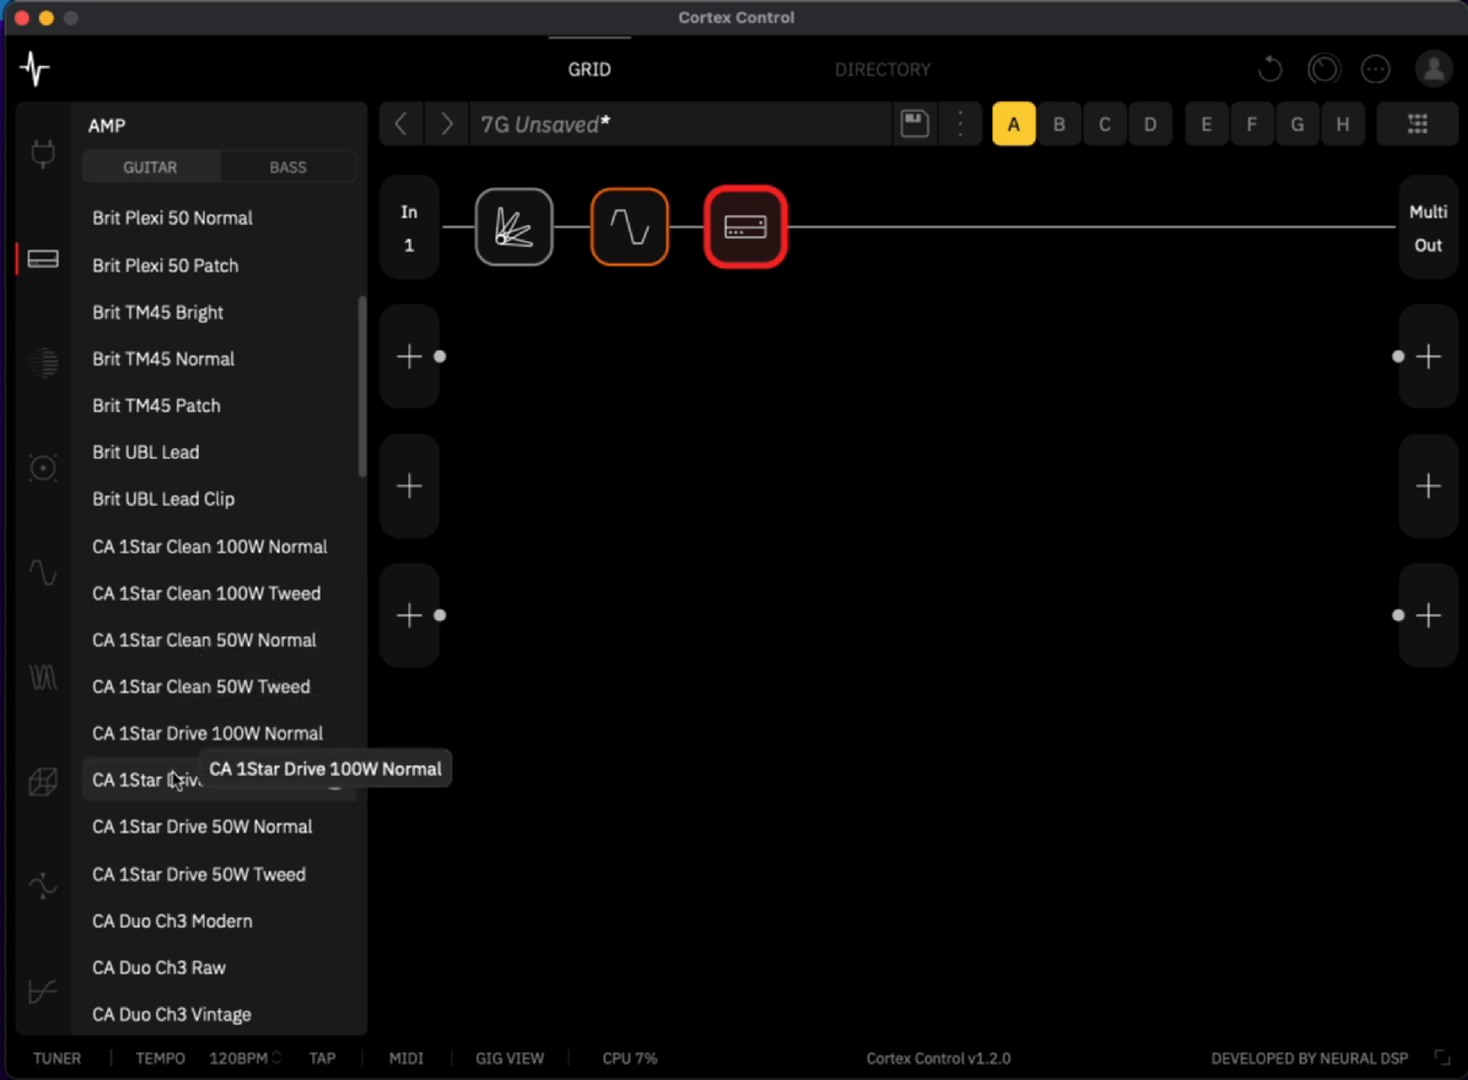
left_click(192, 640)
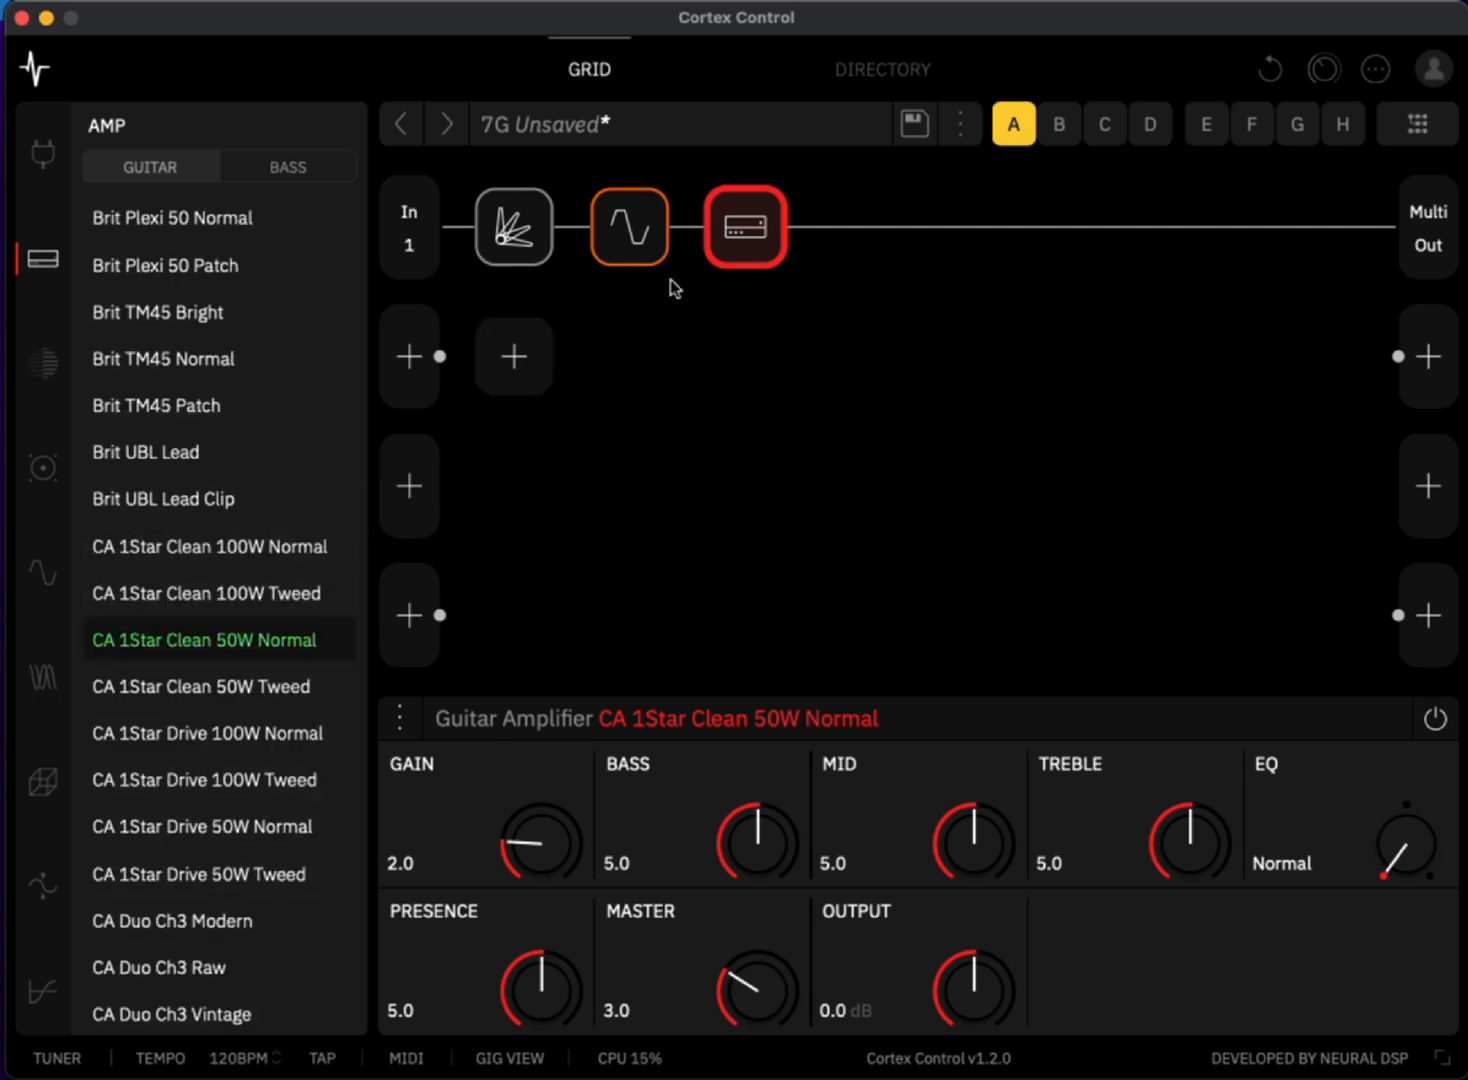
- Add a guitar cab block after the amp, using the 412 CA Trad S UKV30 90s (M) model
left_click(863, 228)
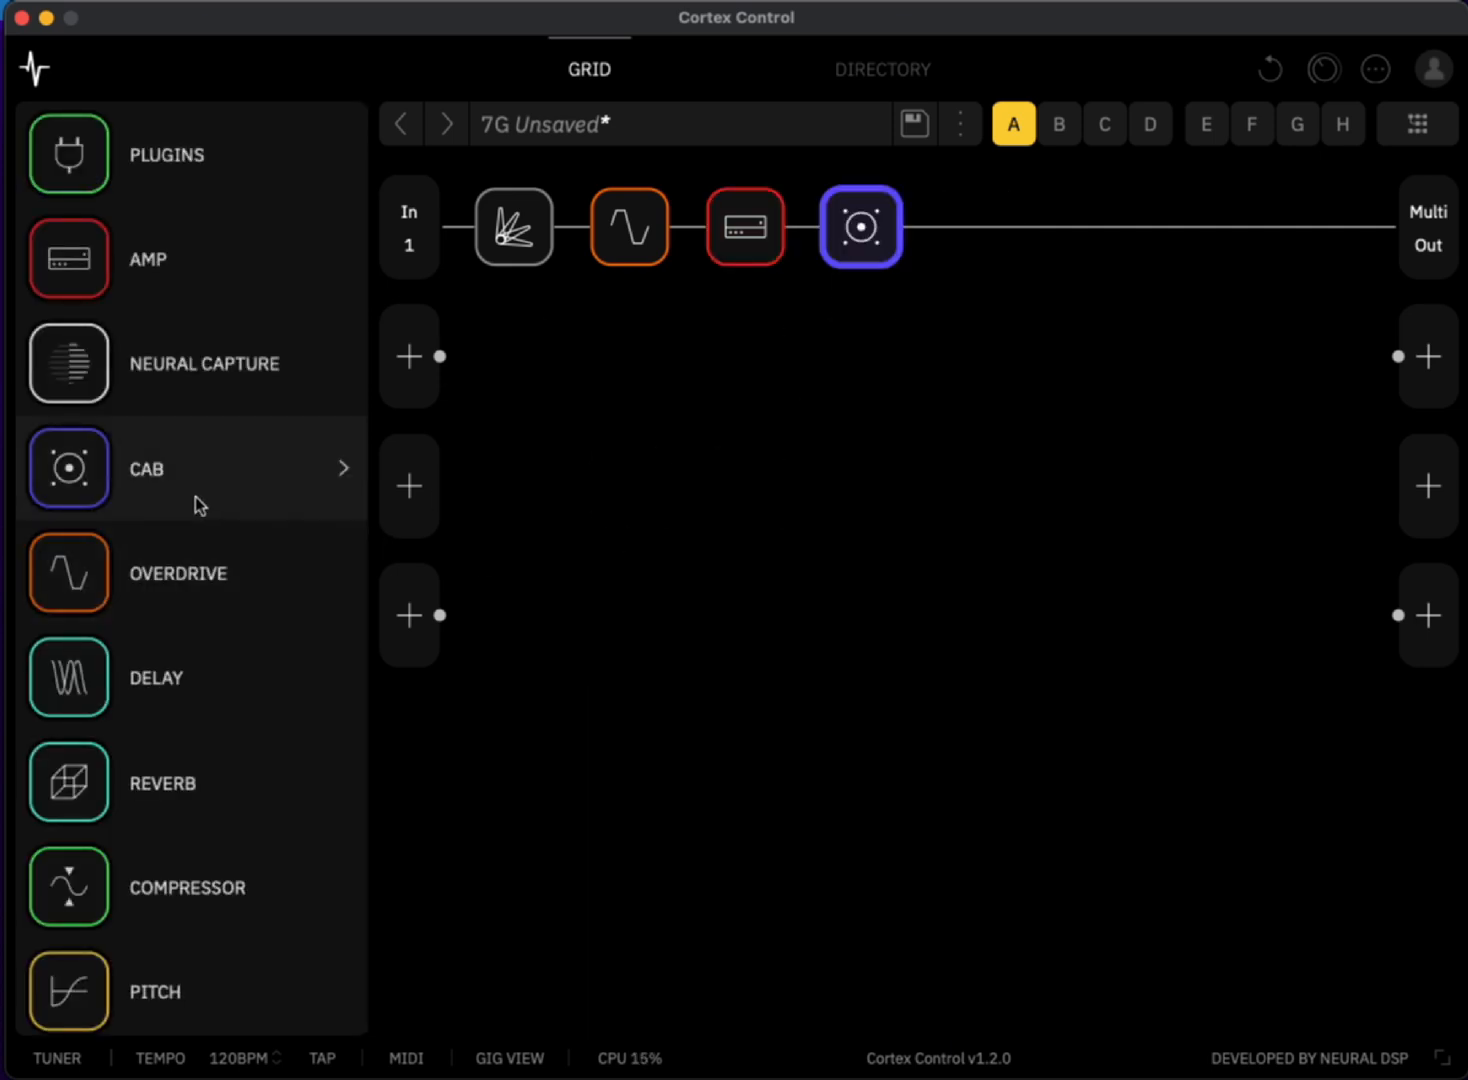
left_click(131, 475)
scroll(158, 696, "down", 10)
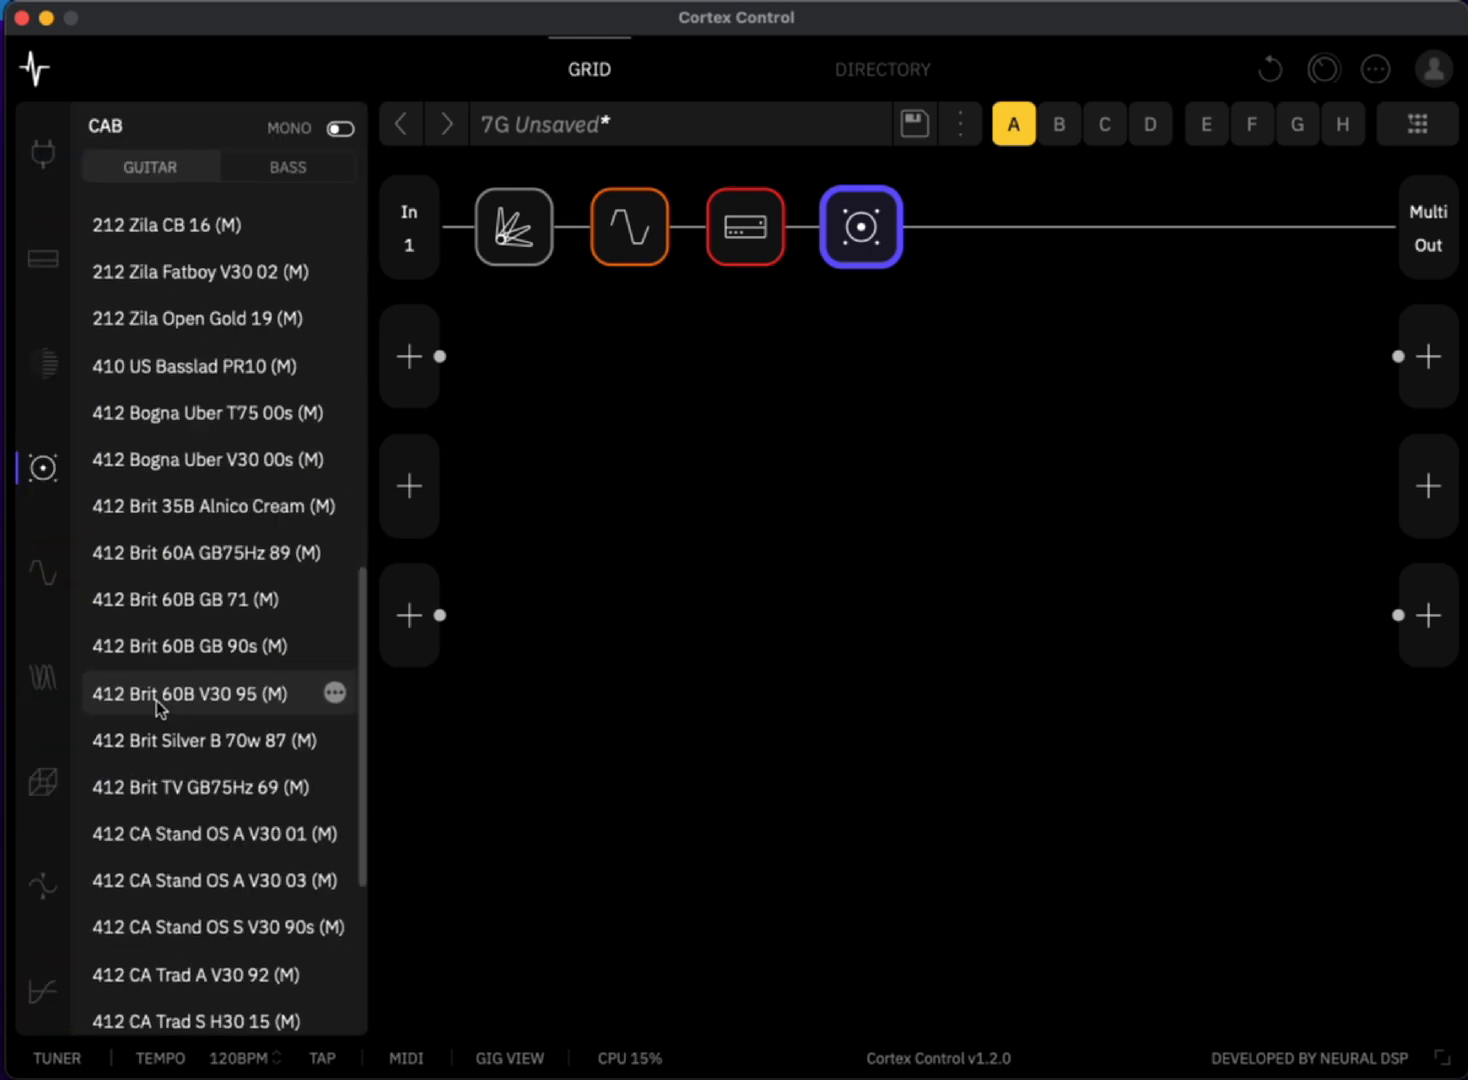
scroll(156, 700, "down", 4)
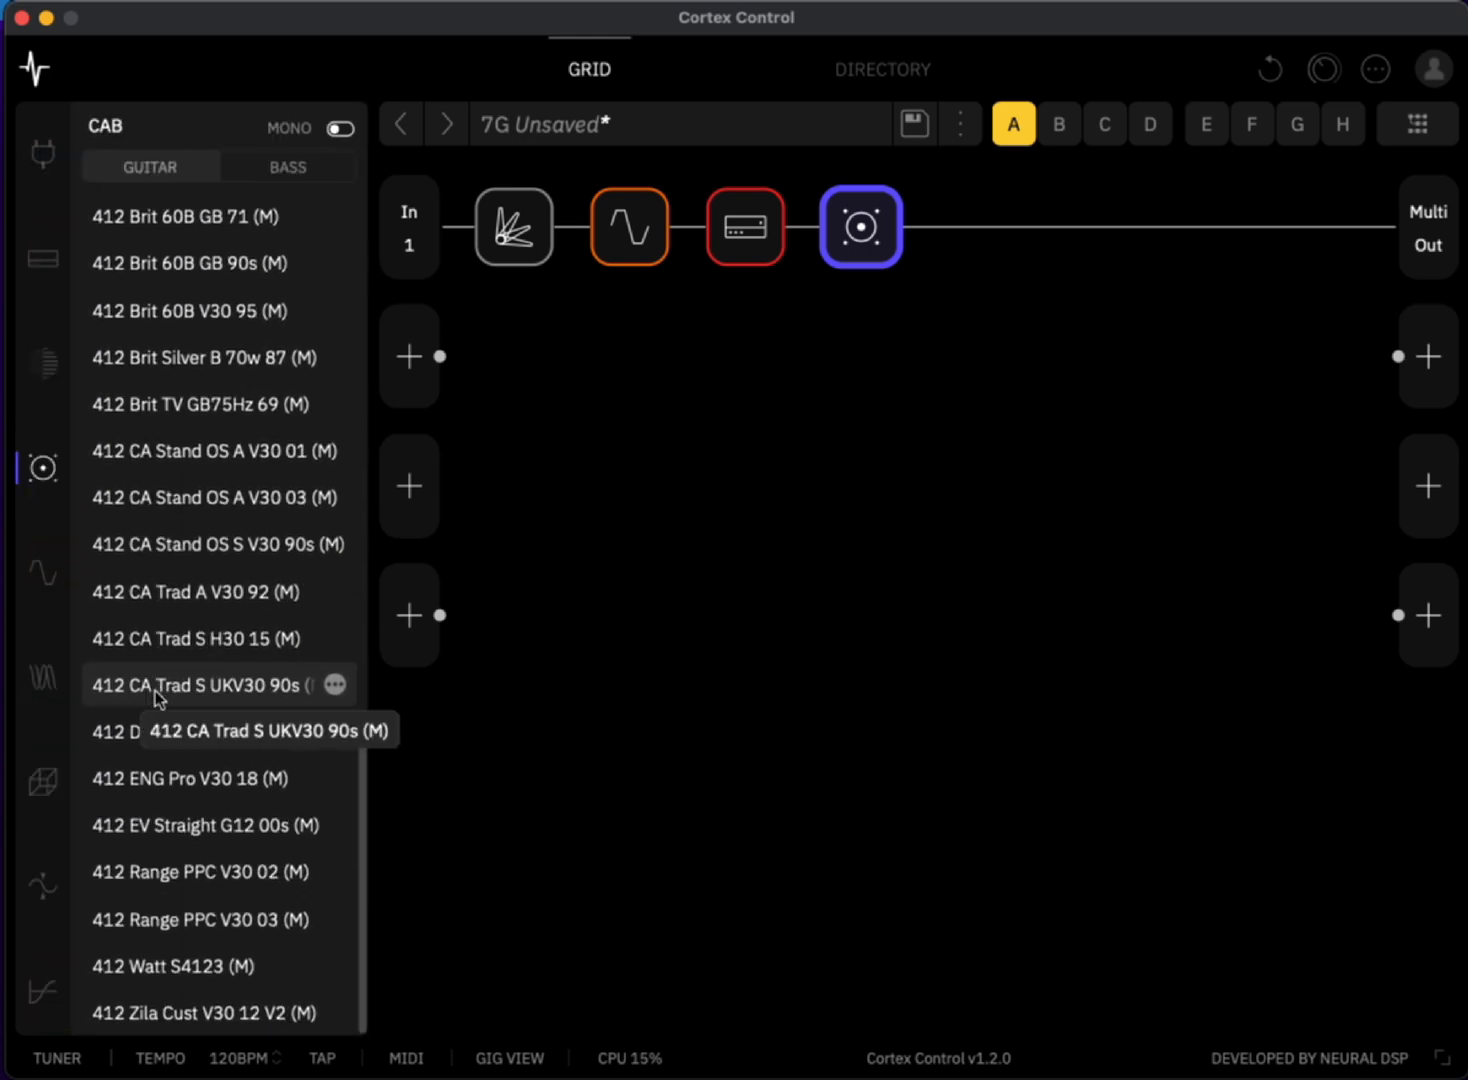
left_click(155, 689)
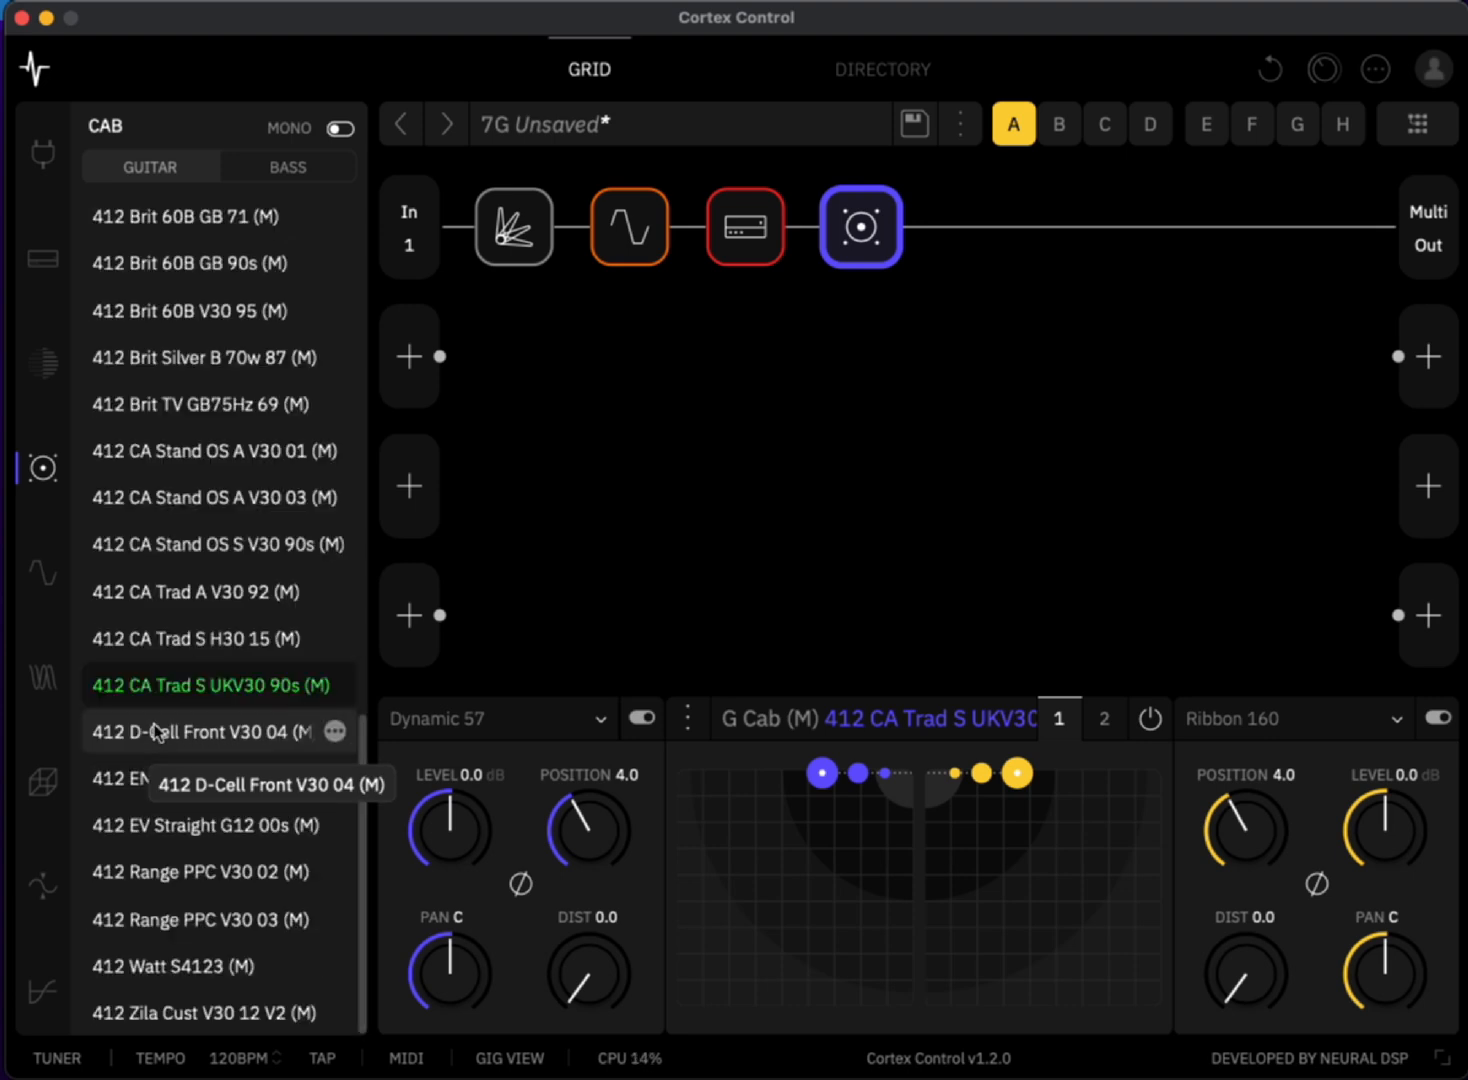
- Swap the cab model for 412 D-Cell Front V30 04 (M), and finally for 412 ENG Pro V30 18 (M)
left_click(192, 746)
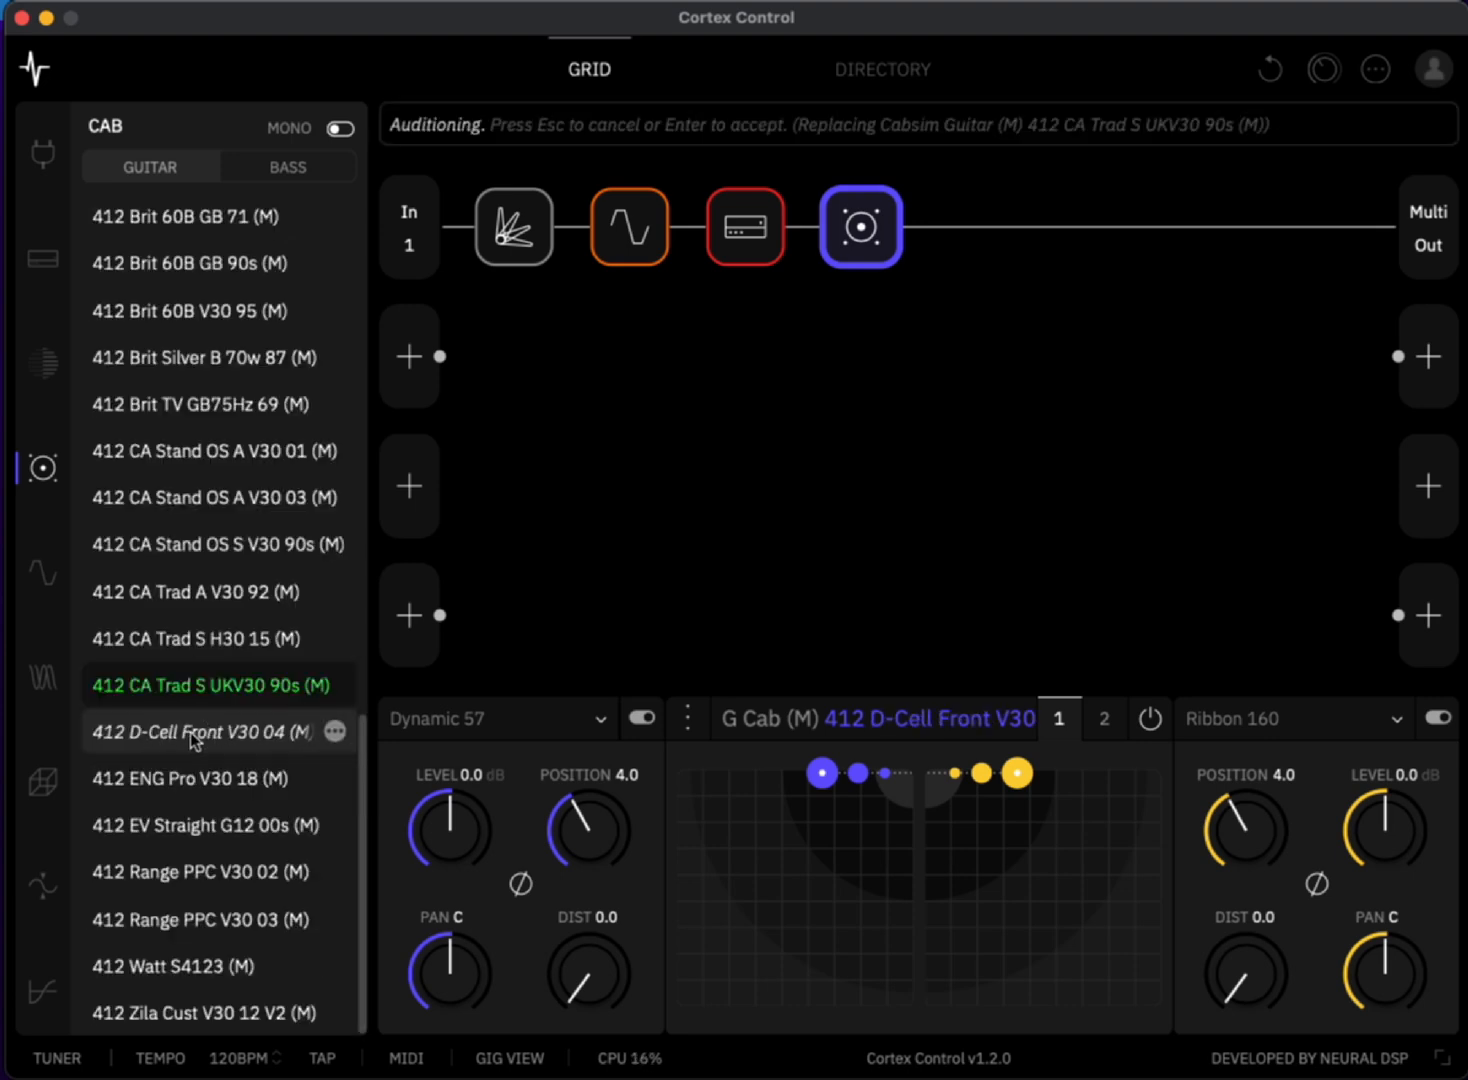
left_click(199, 736)
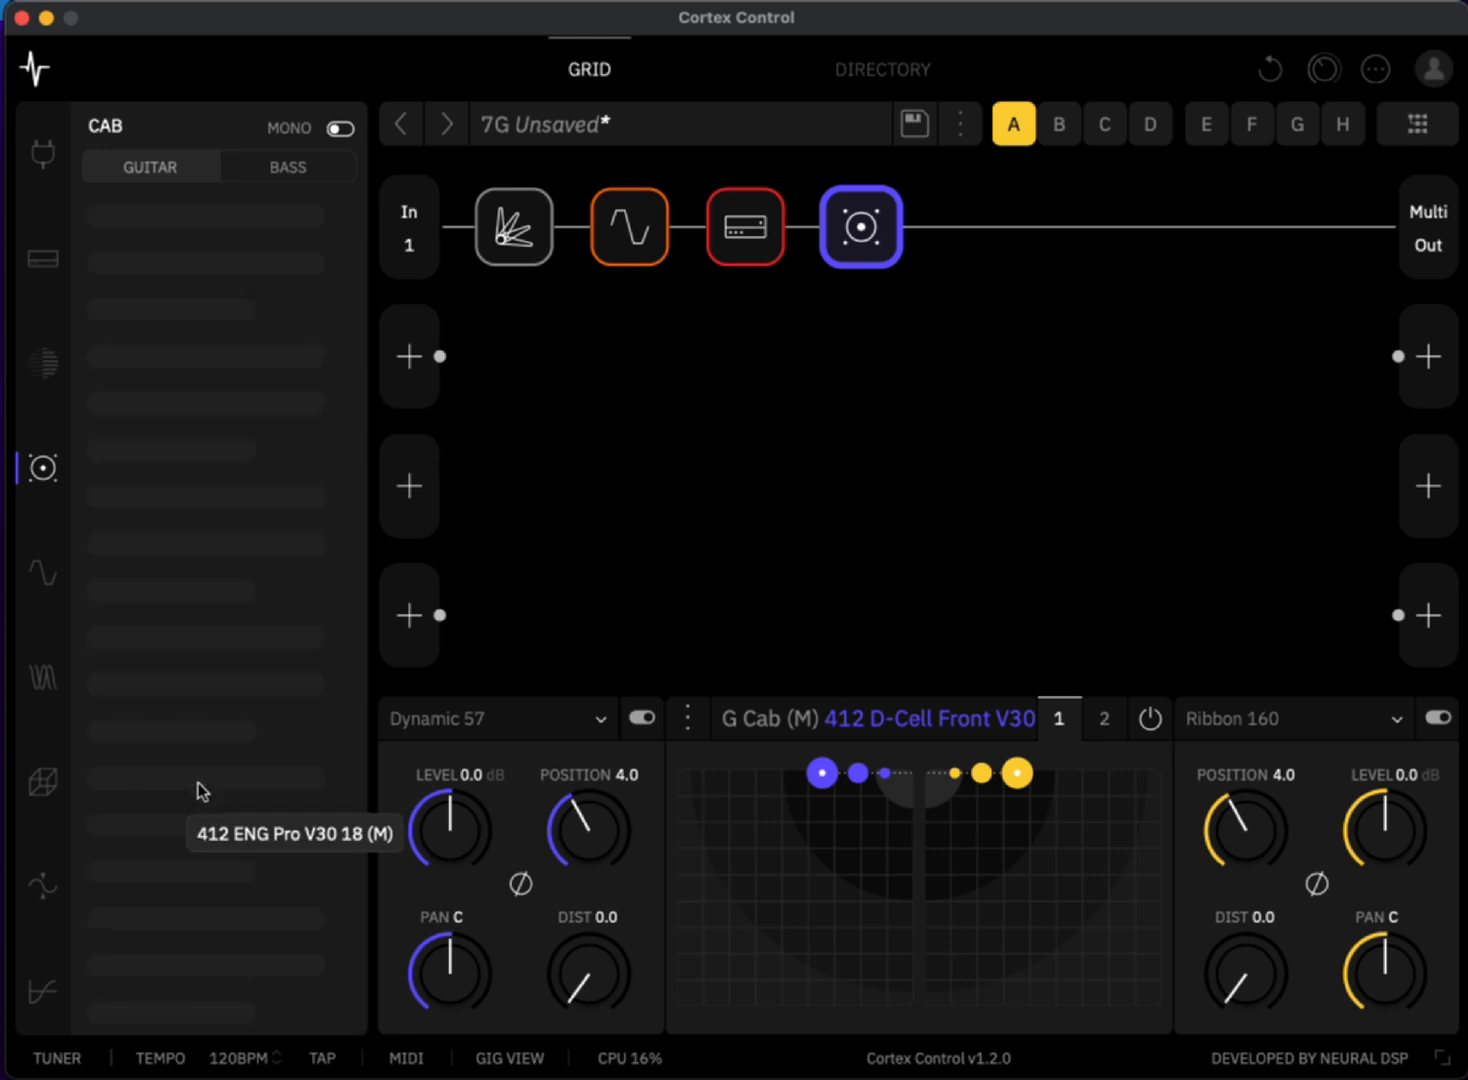
left_click(195, 792)
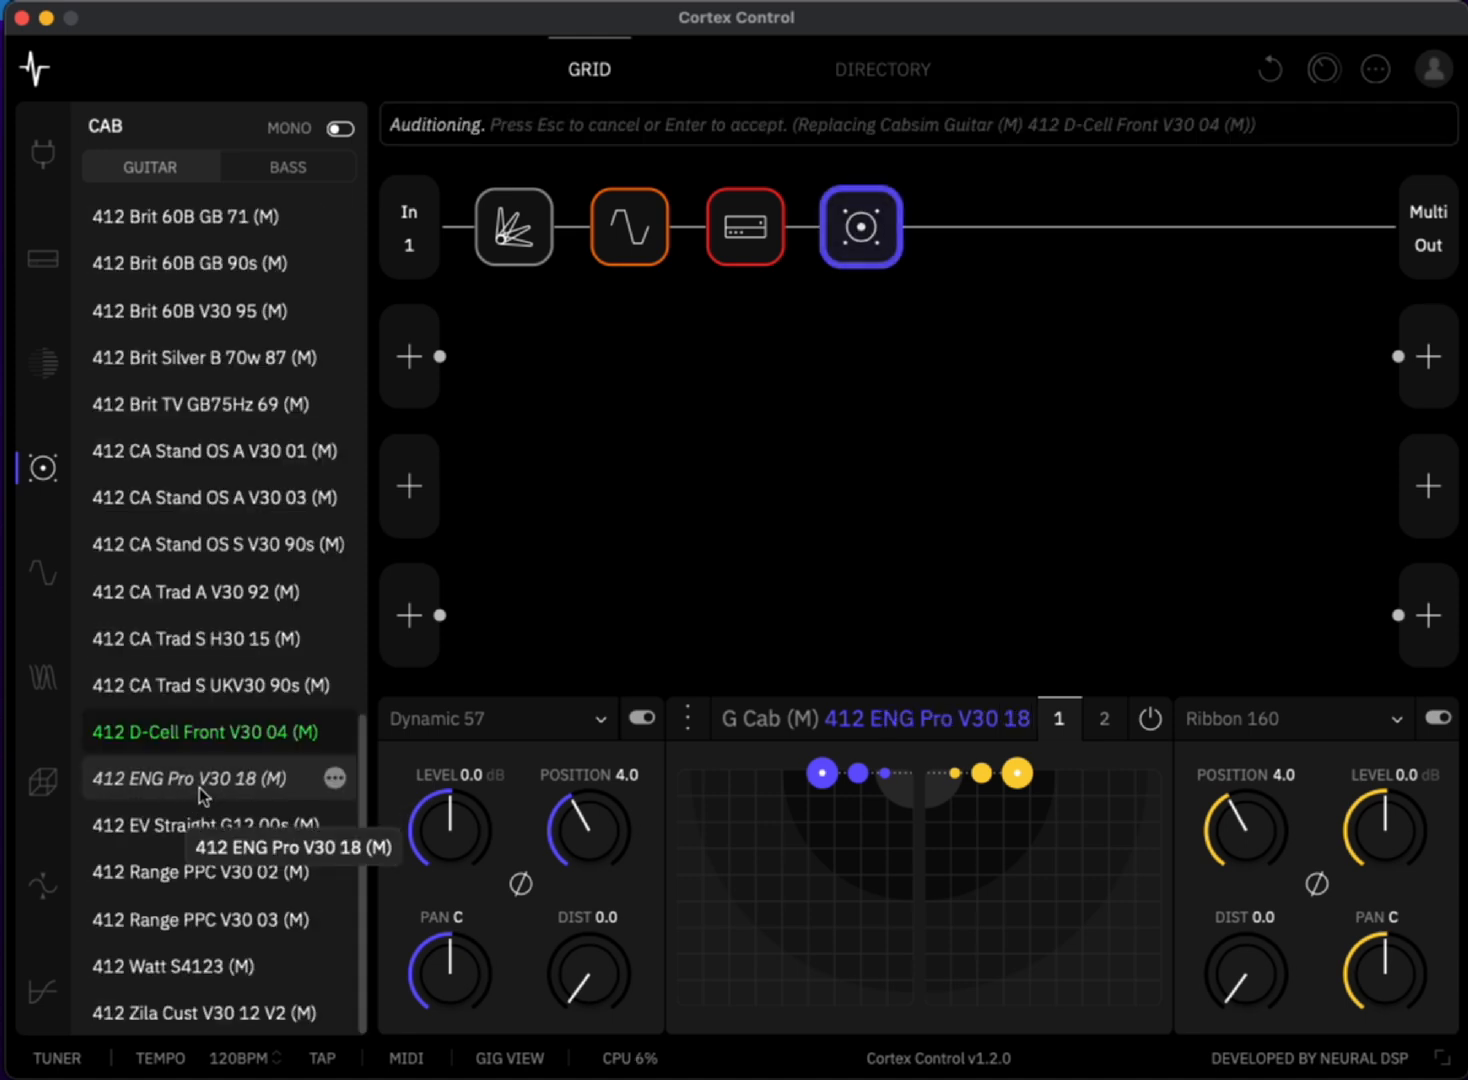
left_click(199, 786)
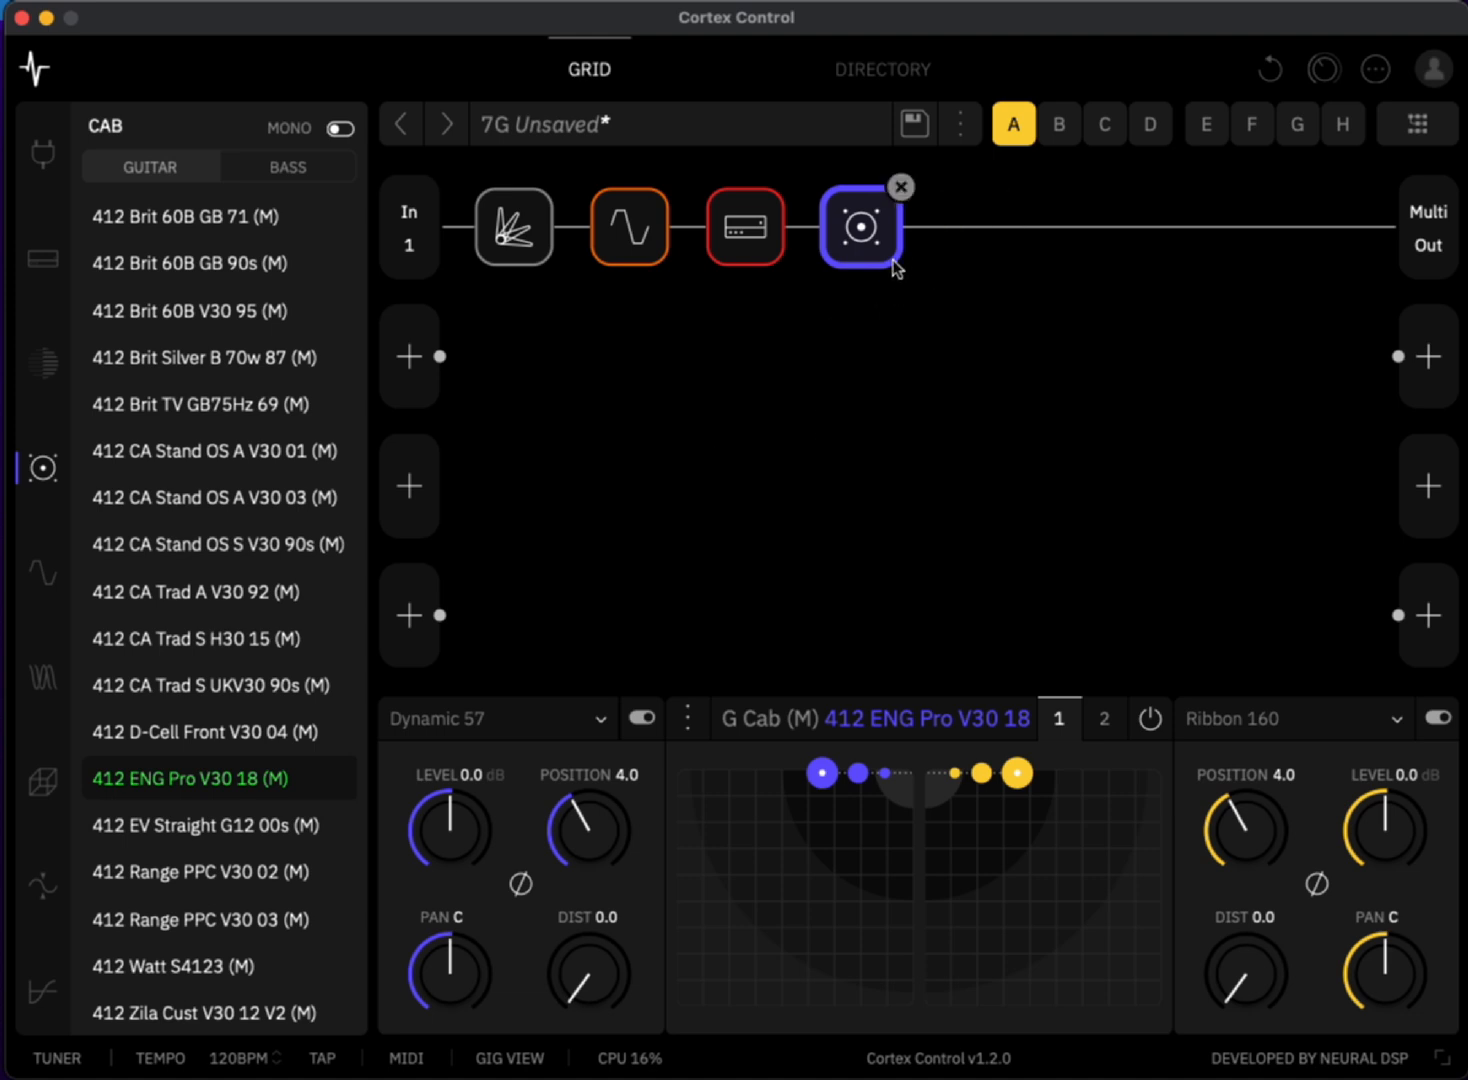
- Add a Digital Delay (M) block after the cab
mouse_move(941, 255)
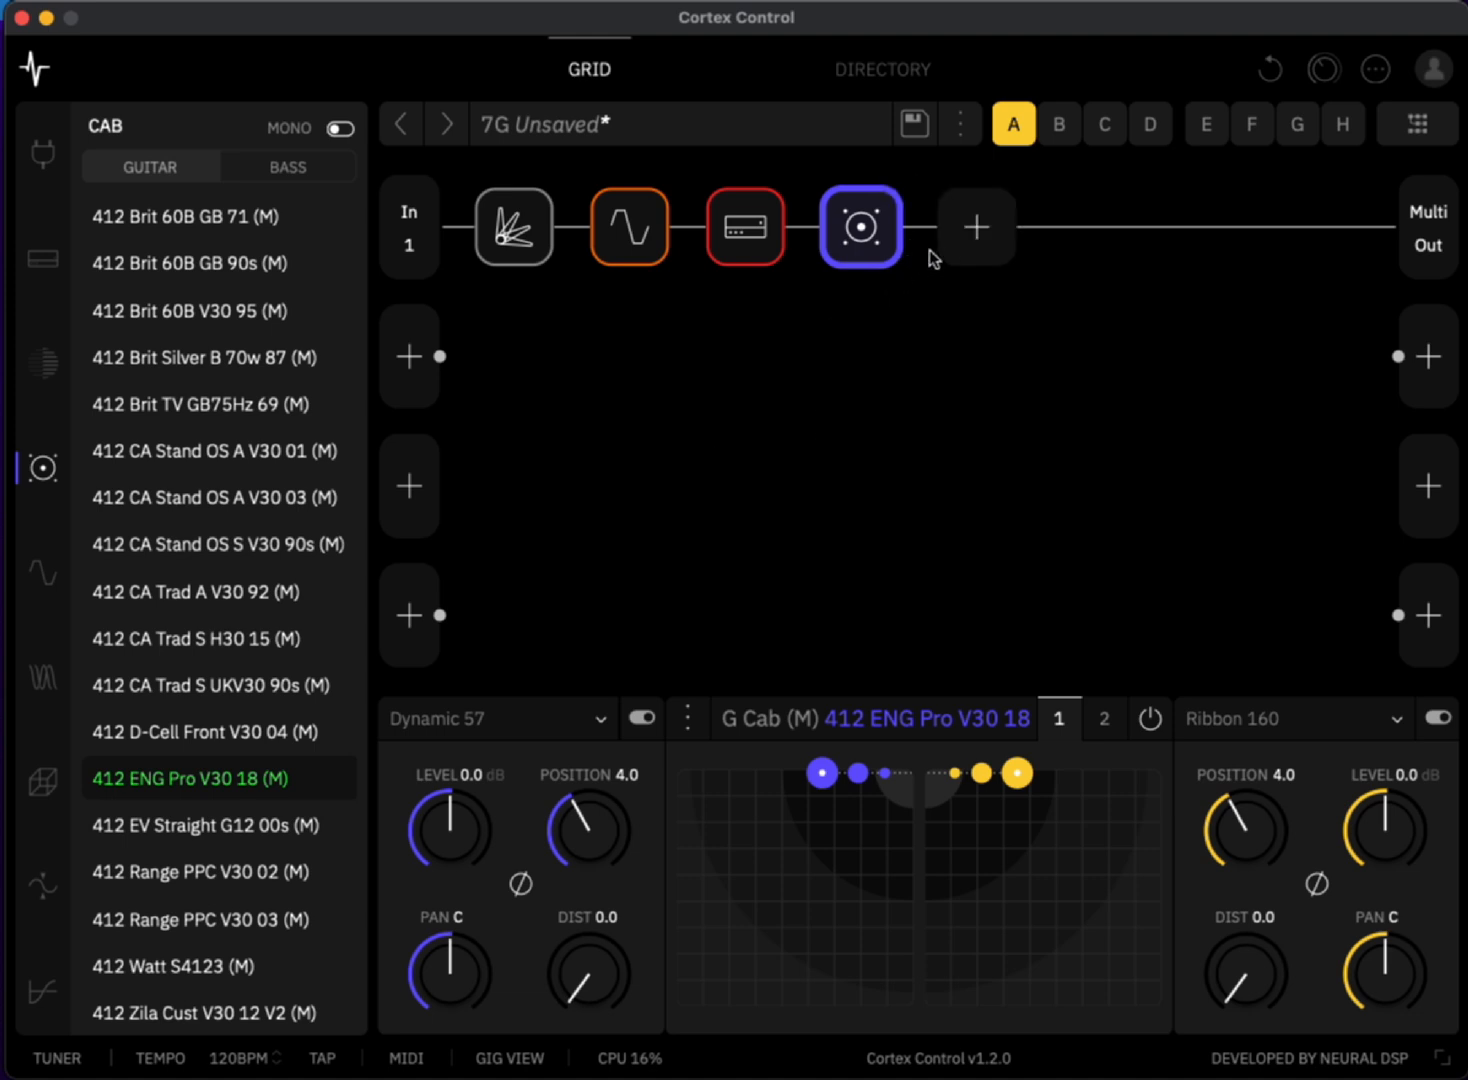
left_click(986, 231)
left_click(188, 802)
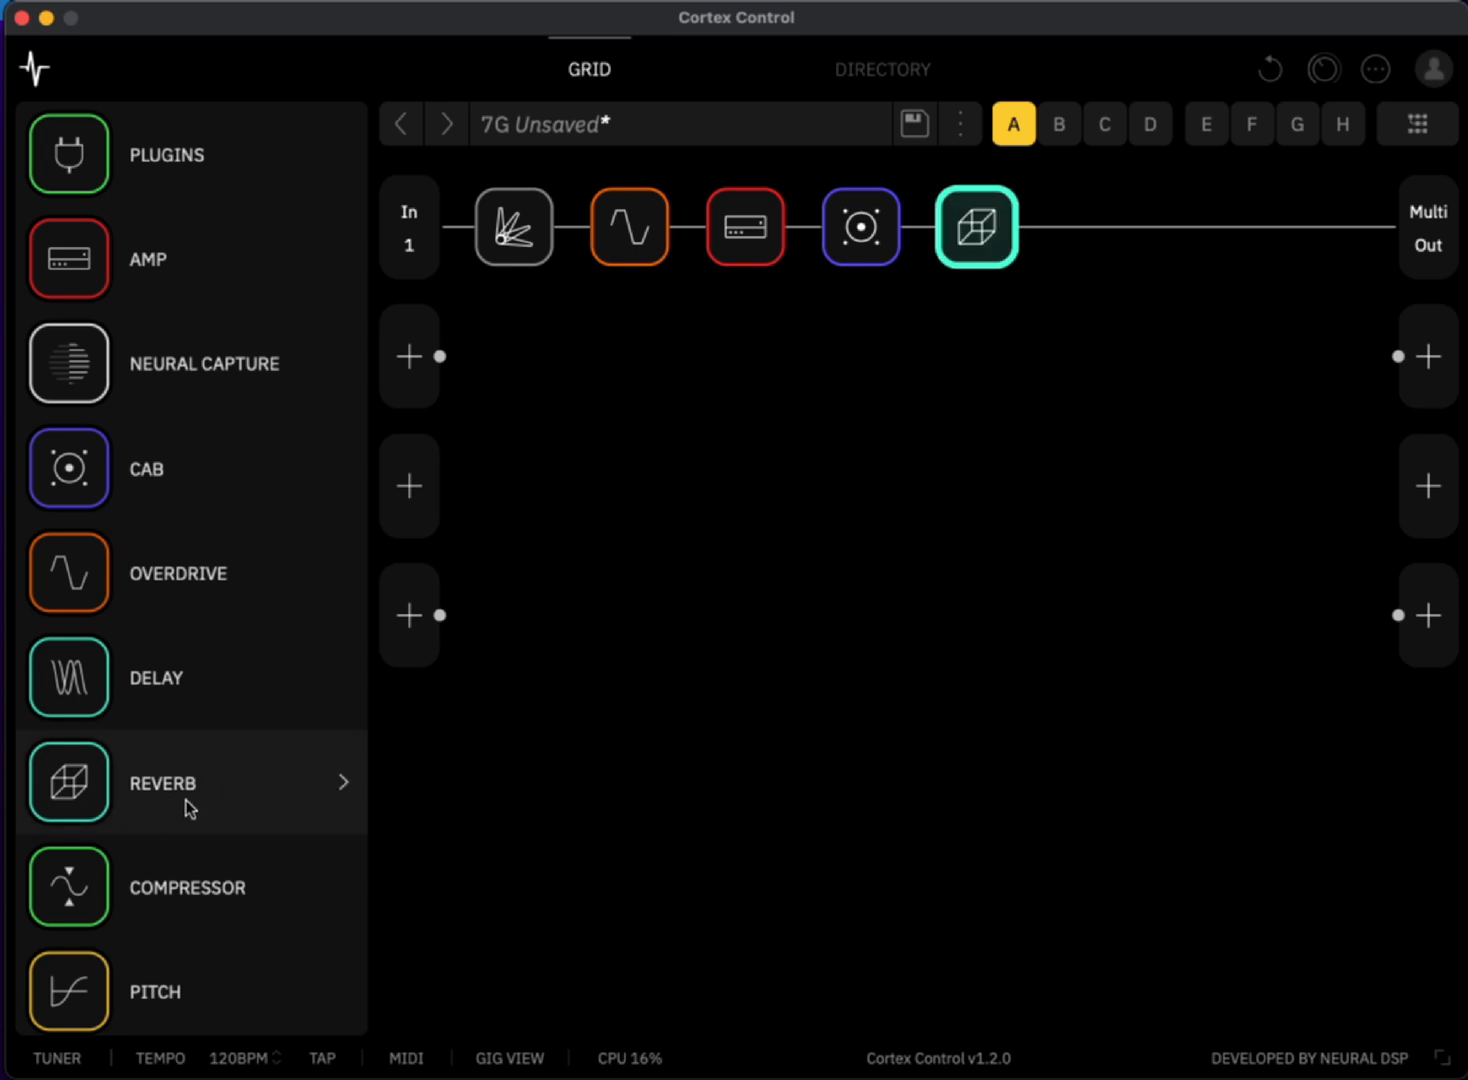
left_click(174, 681)
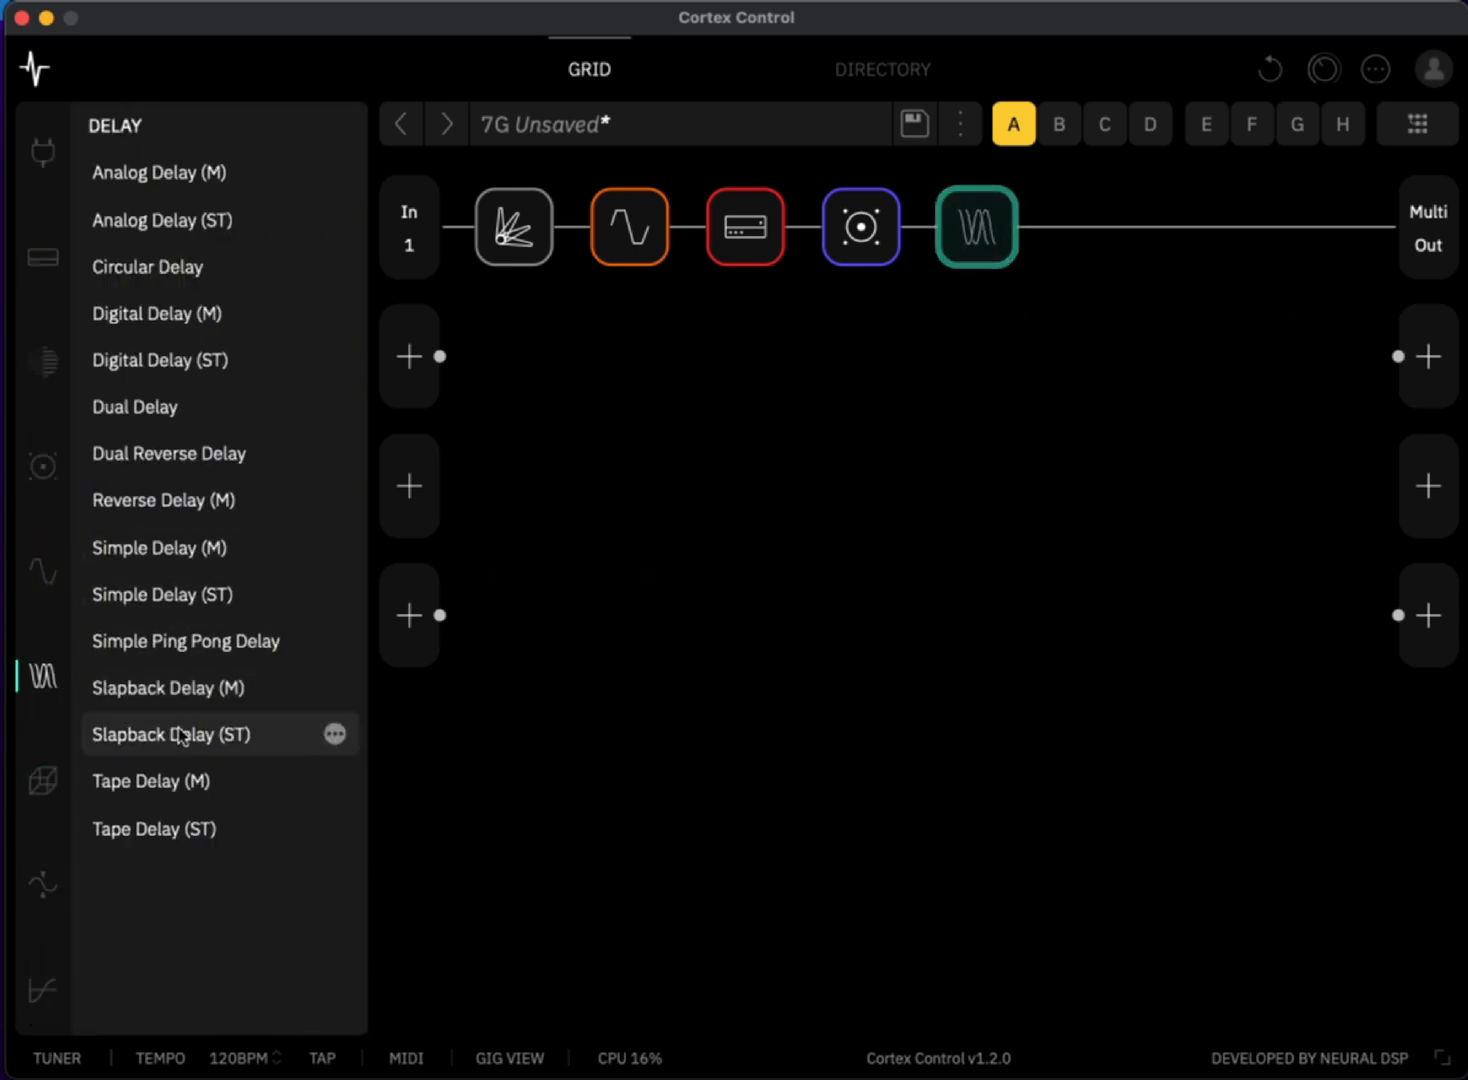
left_click(190, 320)
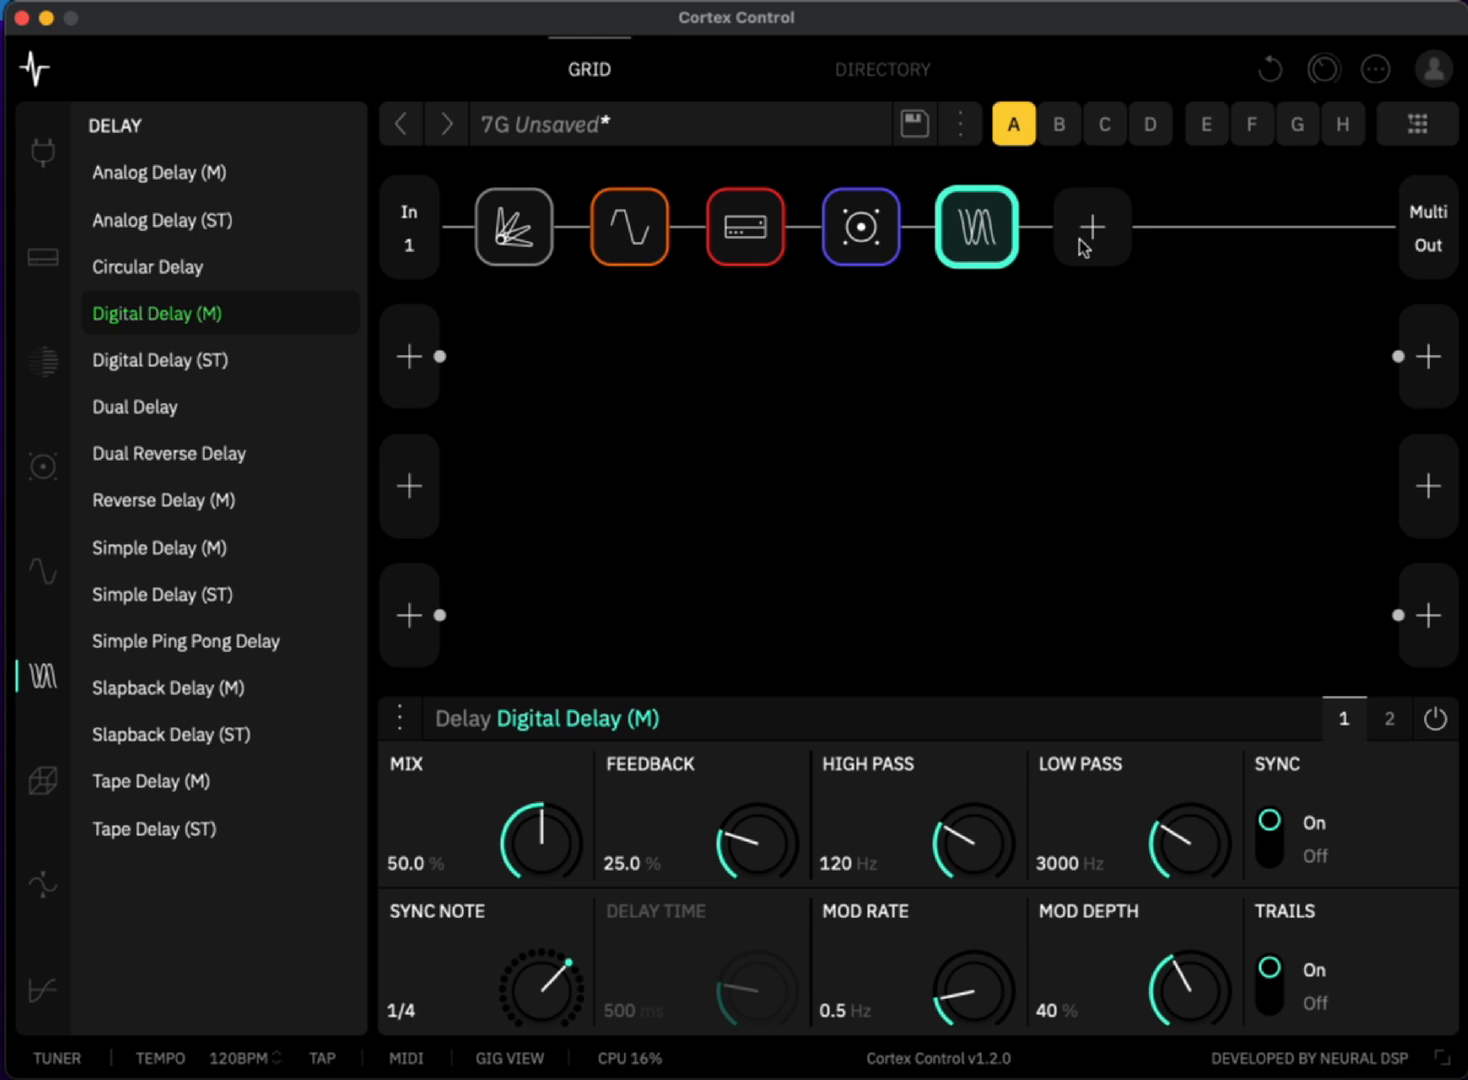
- Add a Hall reverb block after the delay
left_click(1081, 240)
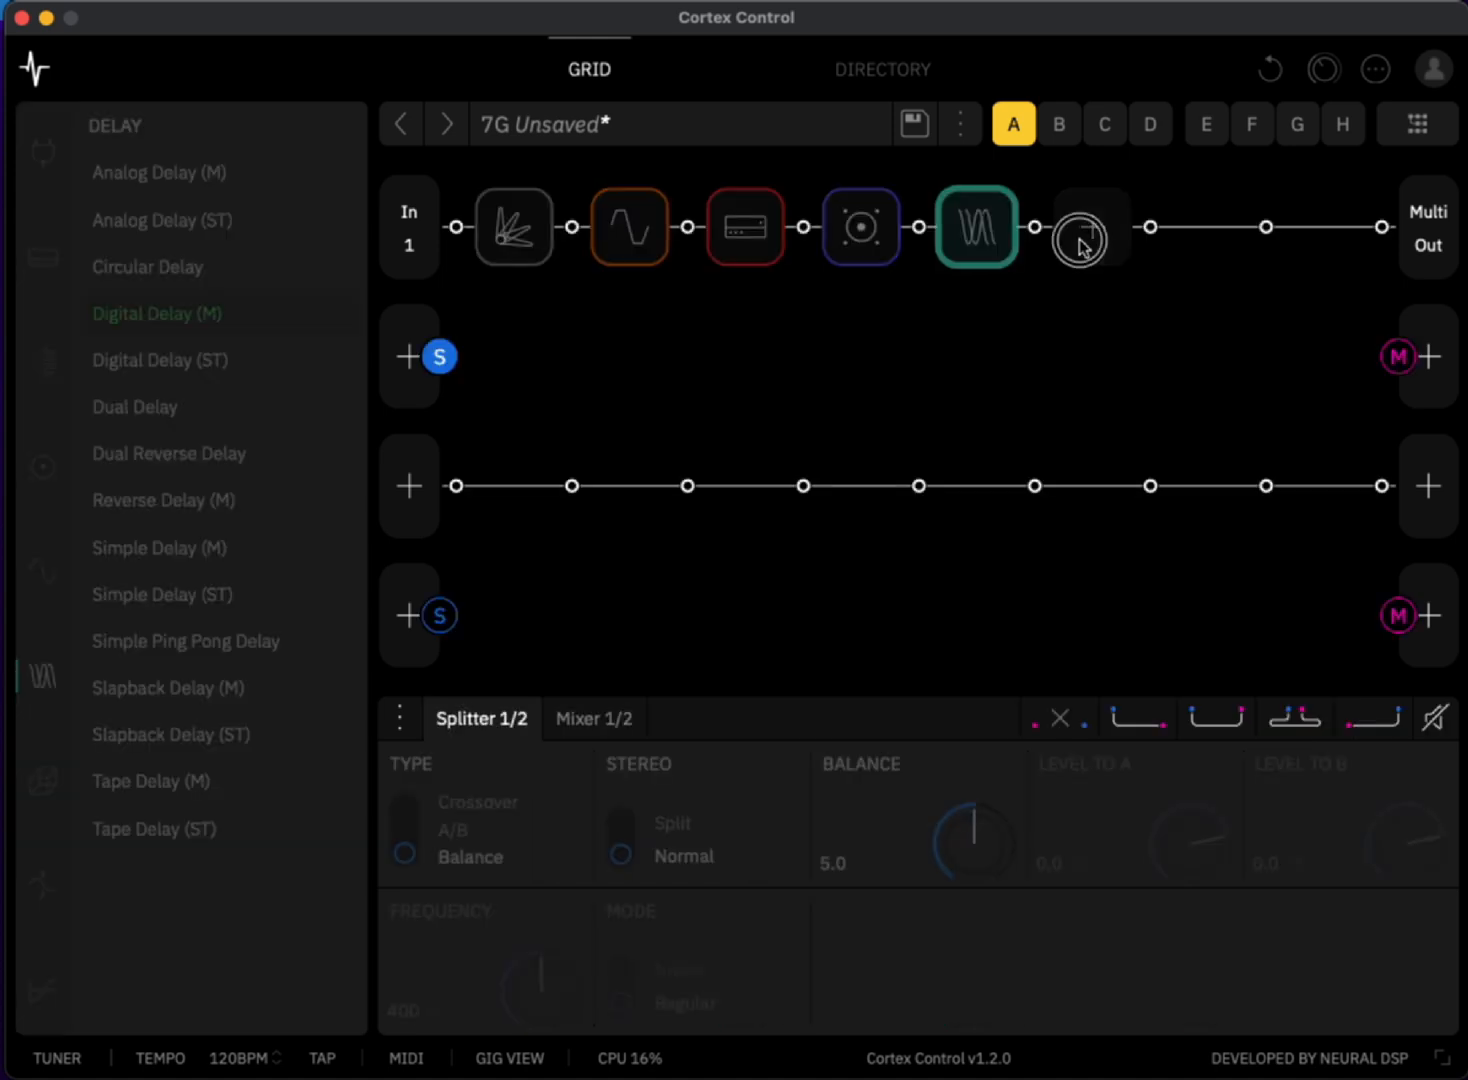
left_click(1096, 238)
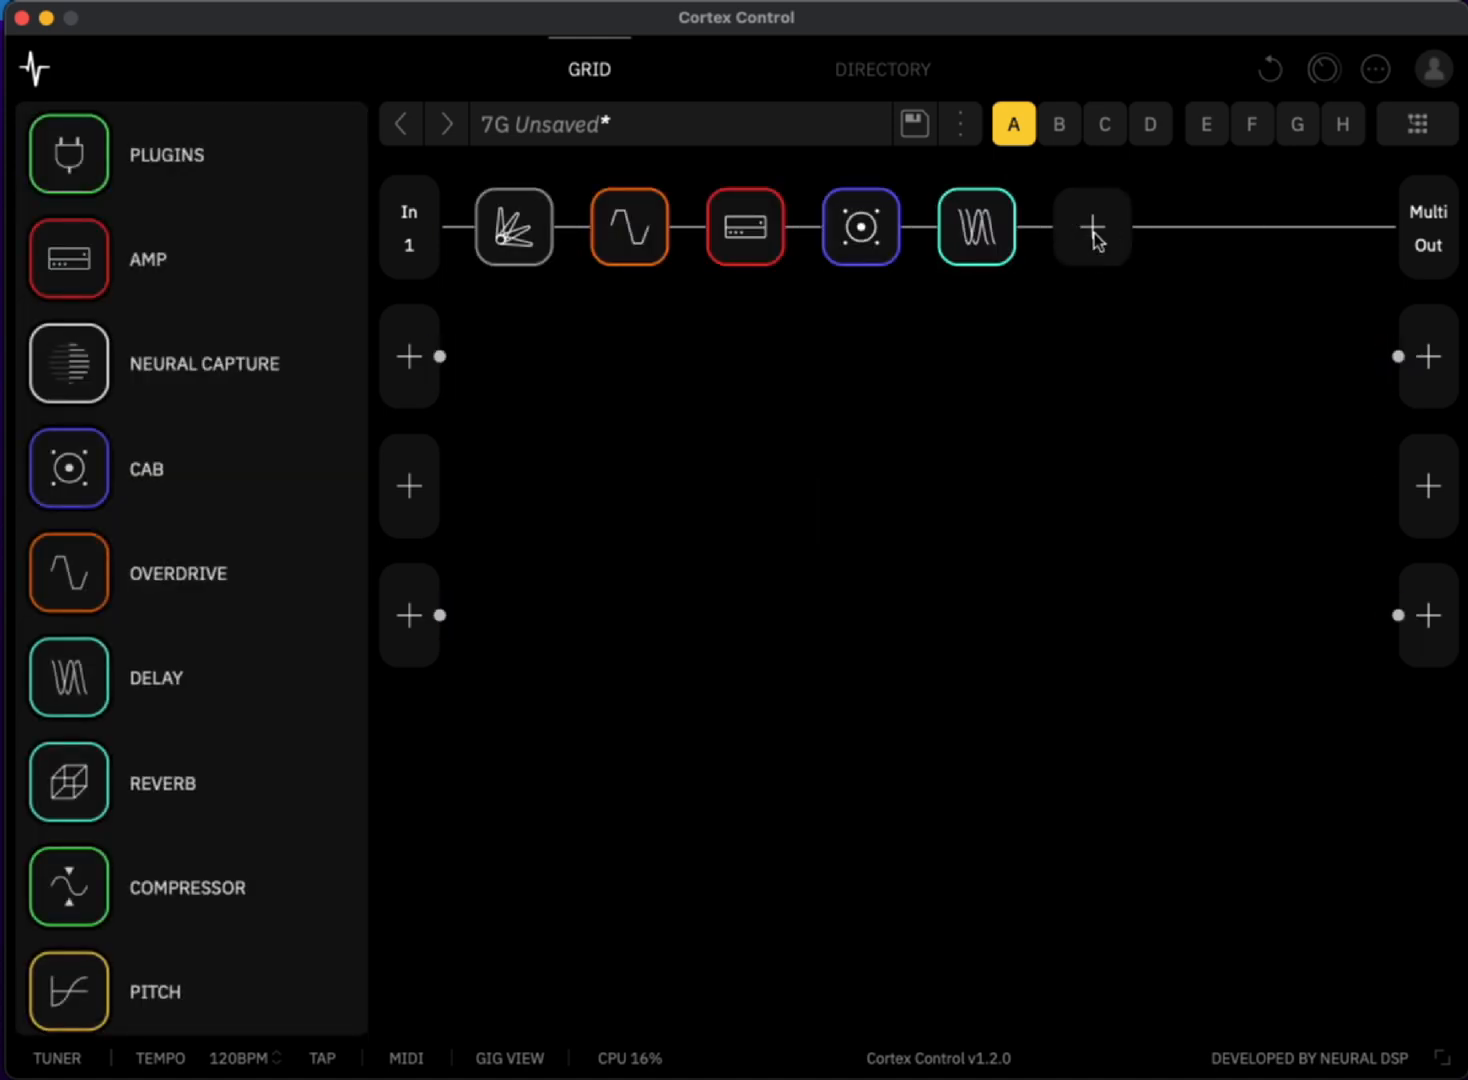
left_click(134, 793)
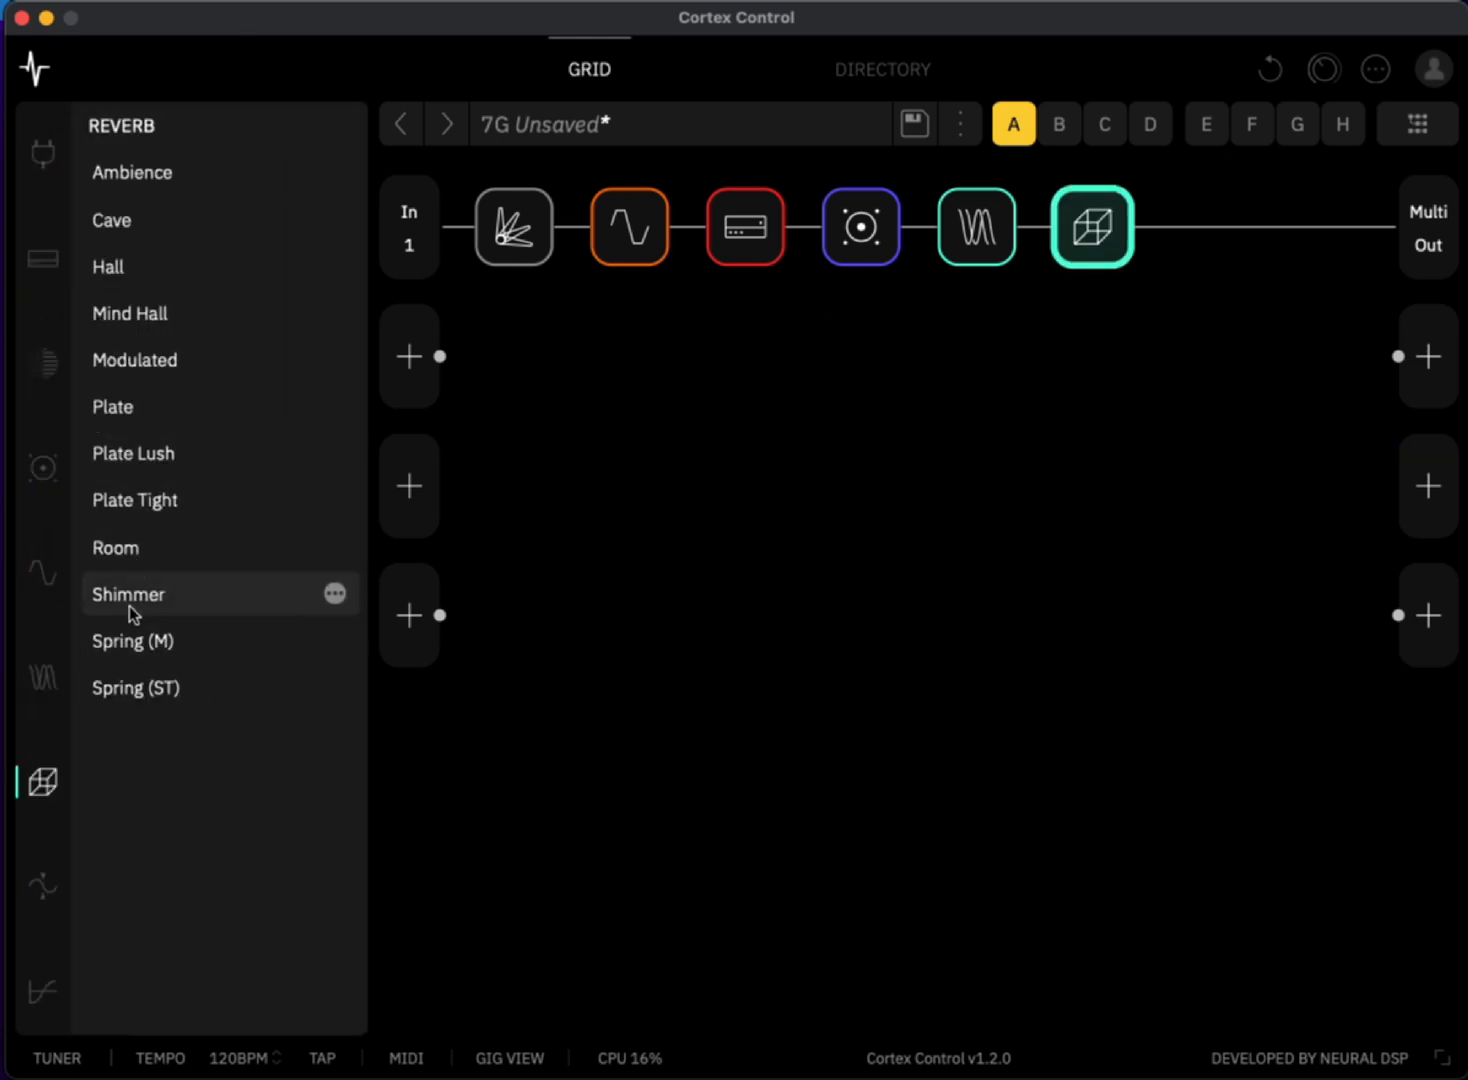
left_click(162, 285)
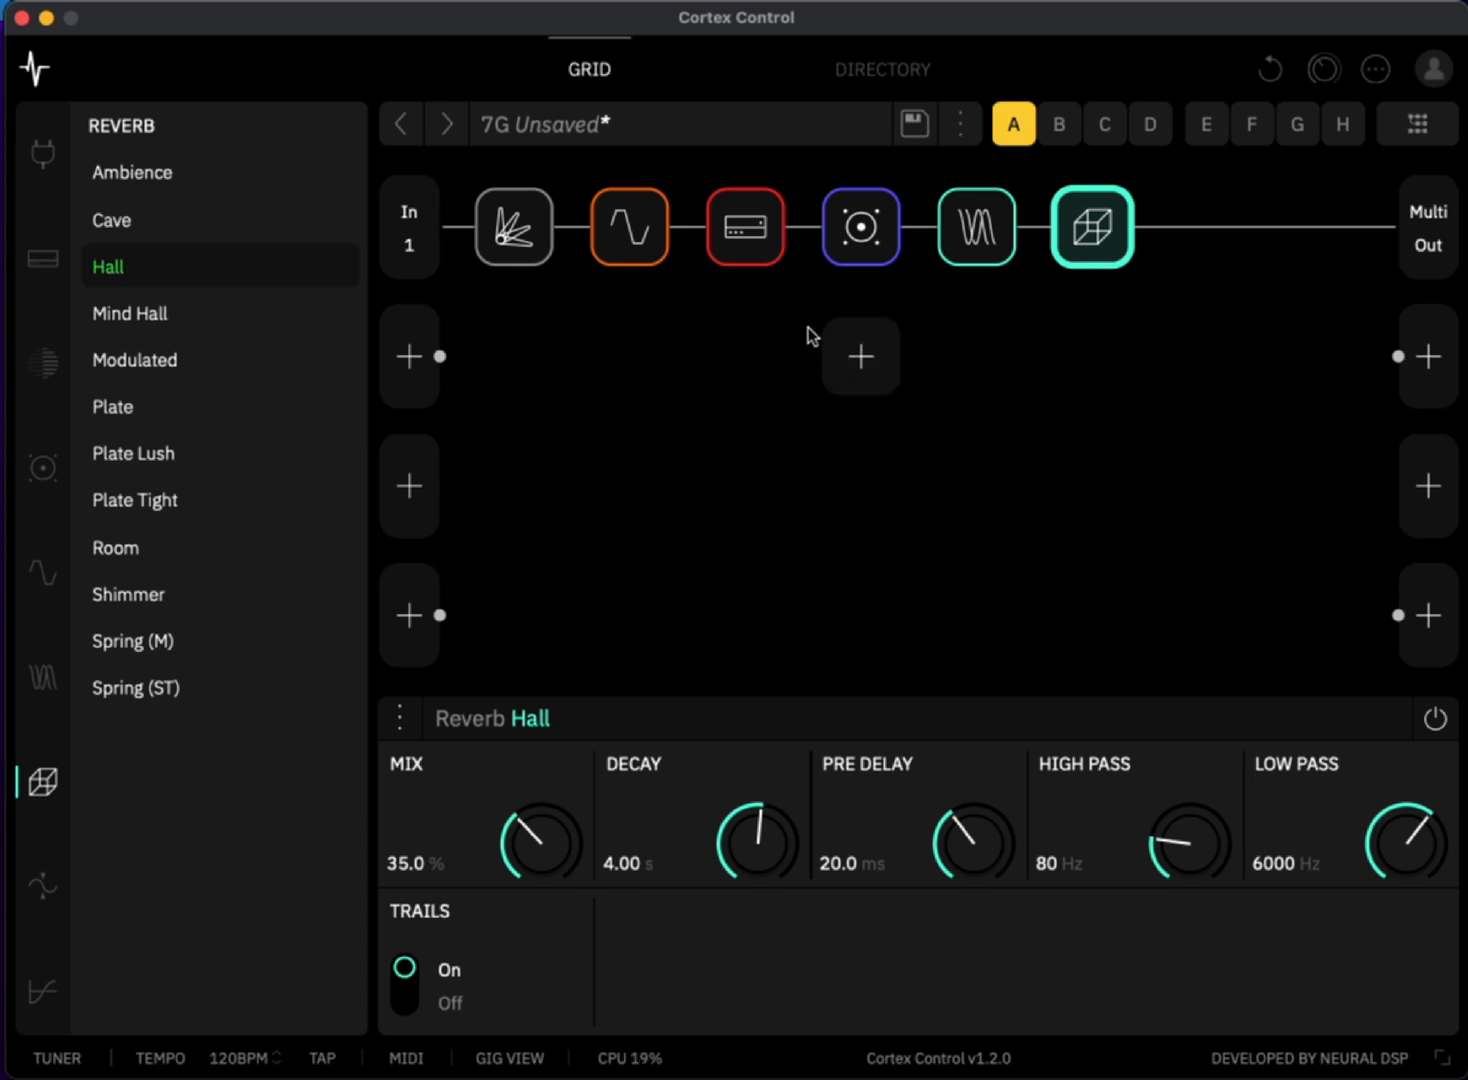
- Set the Green 808's overdrive to 10.0 and the CA 1Star amp's gain to 9.7
left_click(632, 226)
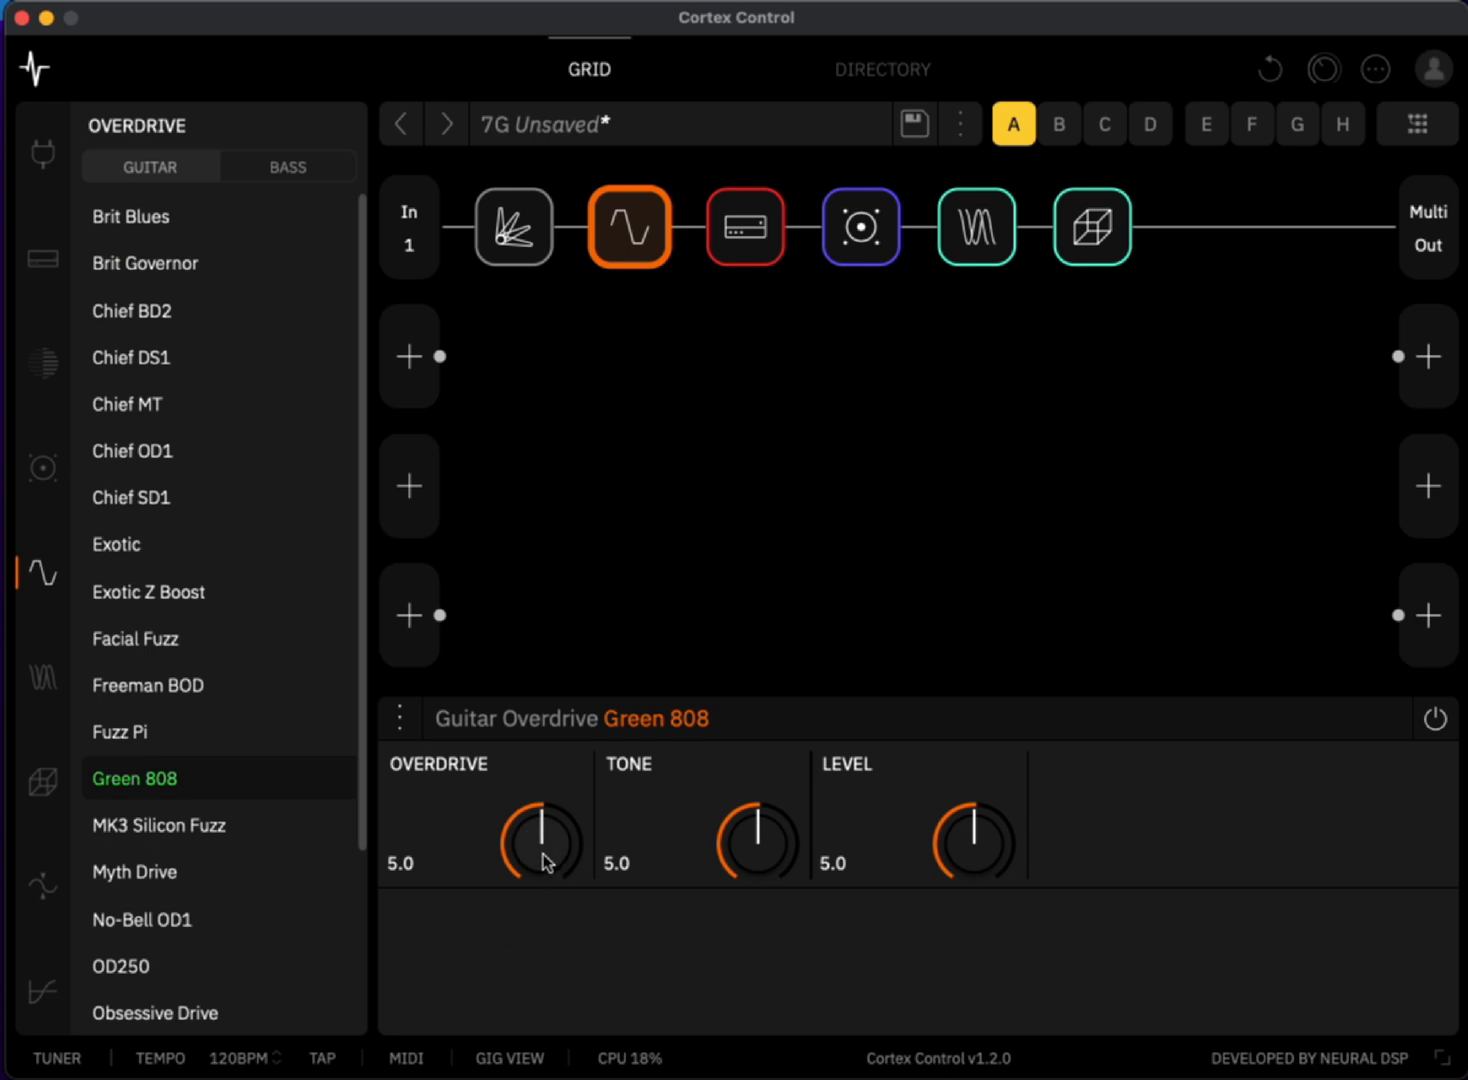
left_click_drag(545, 863, 532, 630)
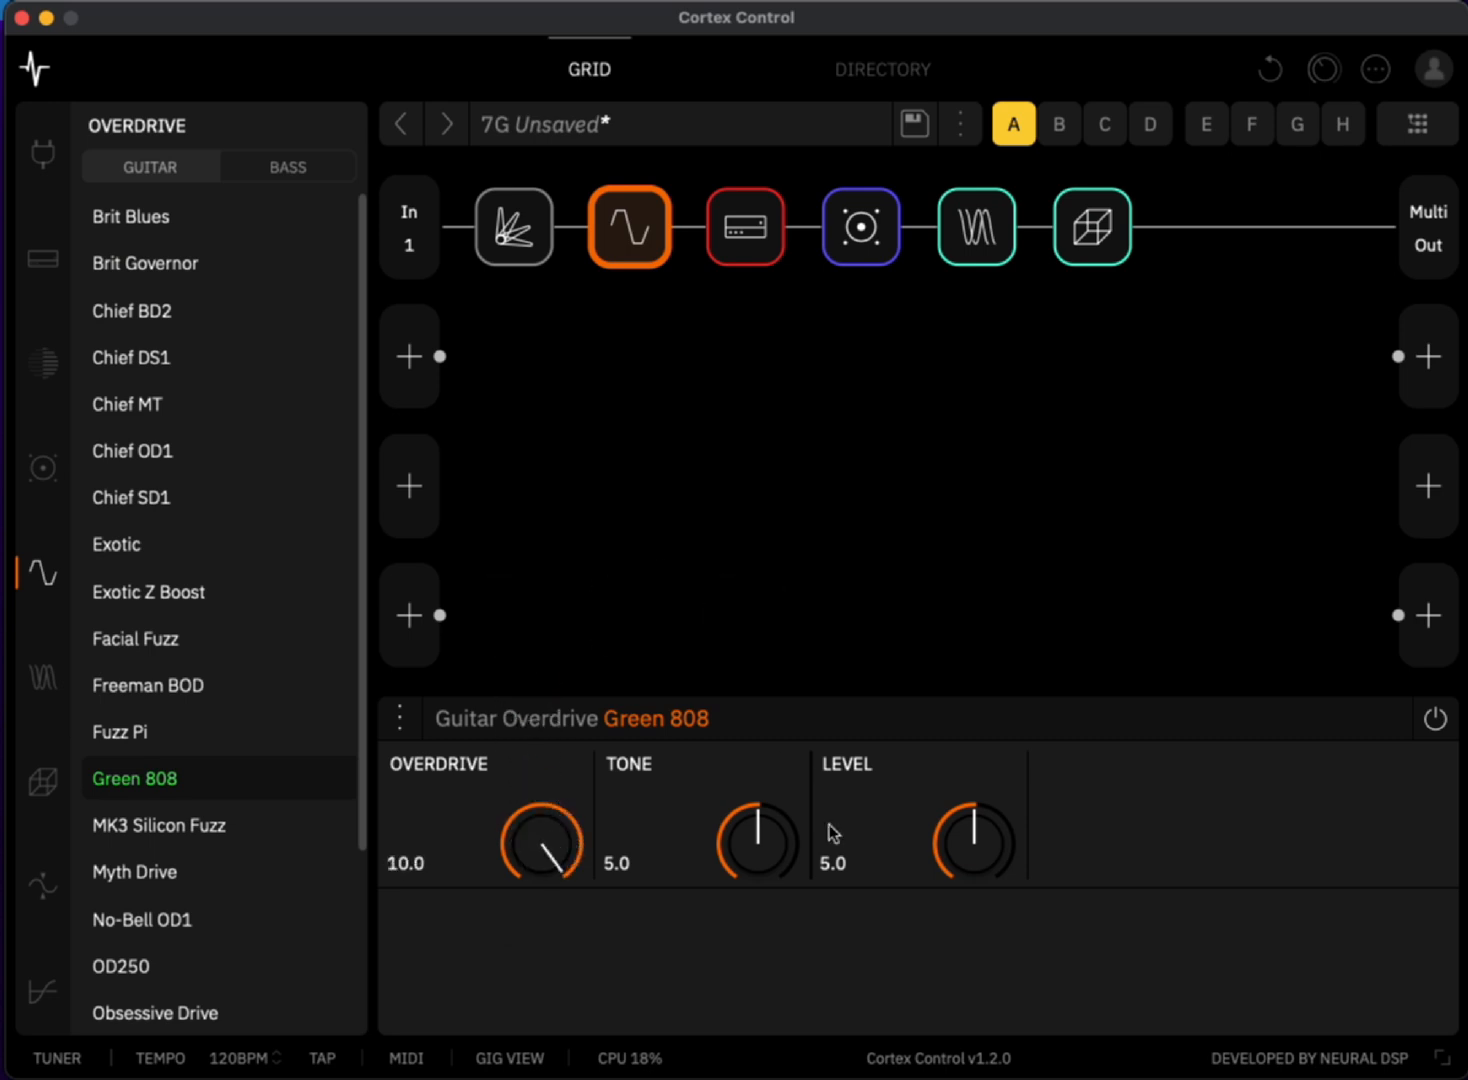
left_click(760, 251)
left_click_drag(538, 816, 528, 581)
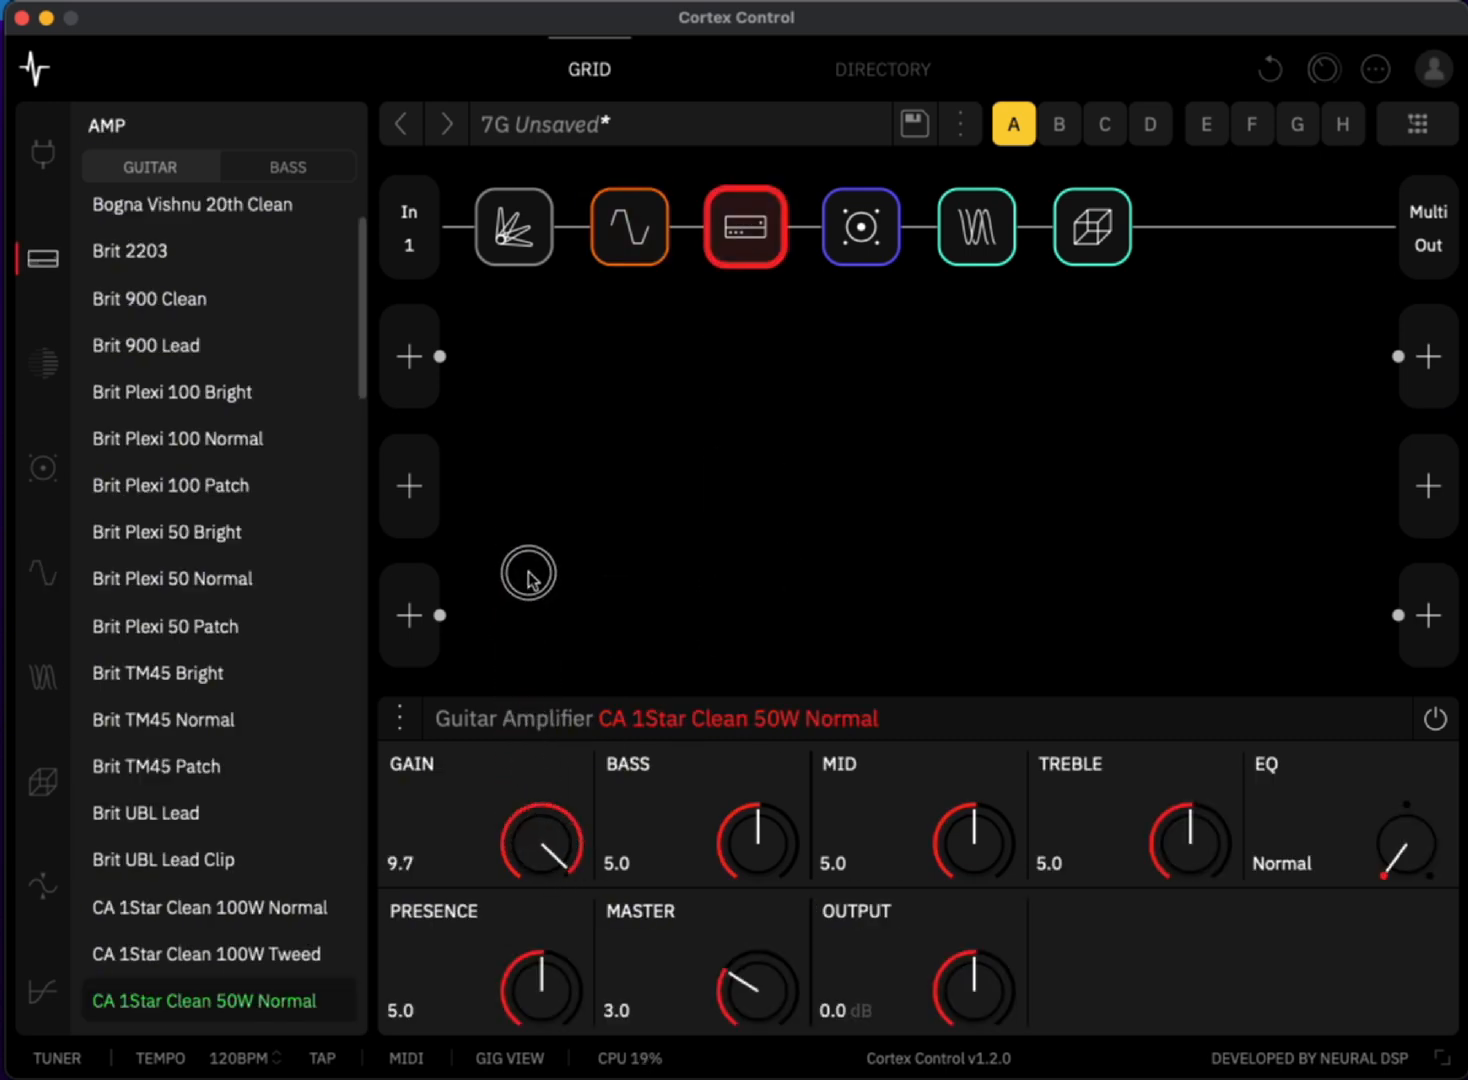
- Set the CA 1Star amp's mid to 2.6, bass to 2.7, treble to 6.6 and presence to 8.0
left_click_drag(999, 838, 975, 905)
left_click_drag(803, 846, 758, 909)
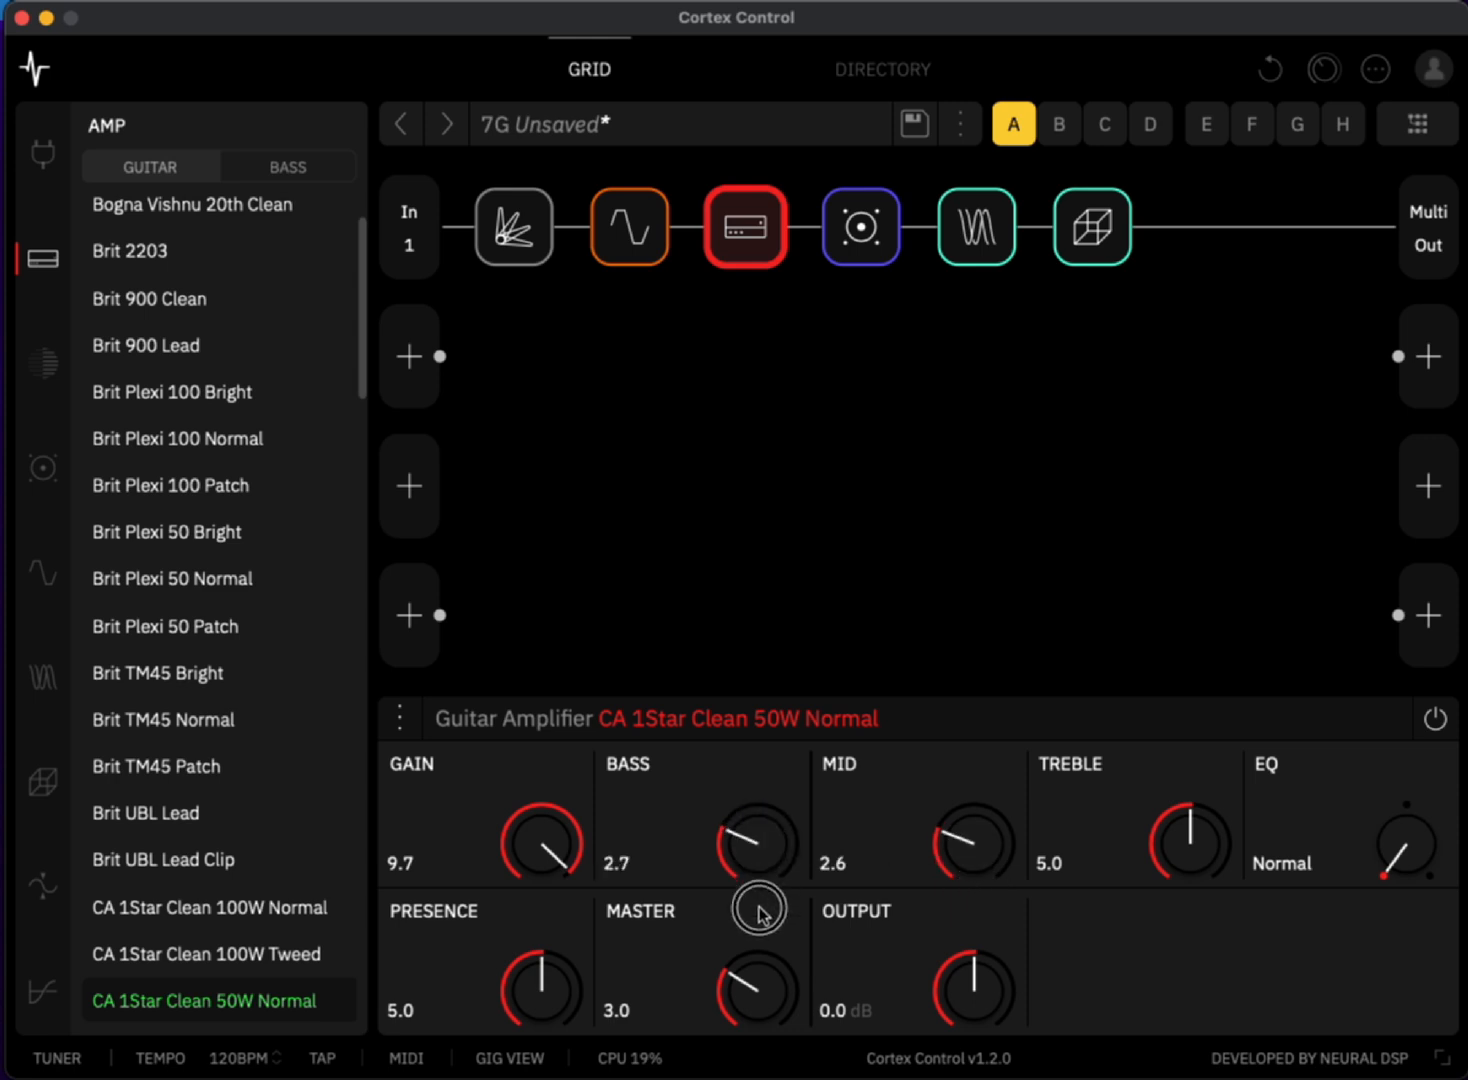
left_click_drag(1191, 845, 1191, 788)
left_click(1397, 833)
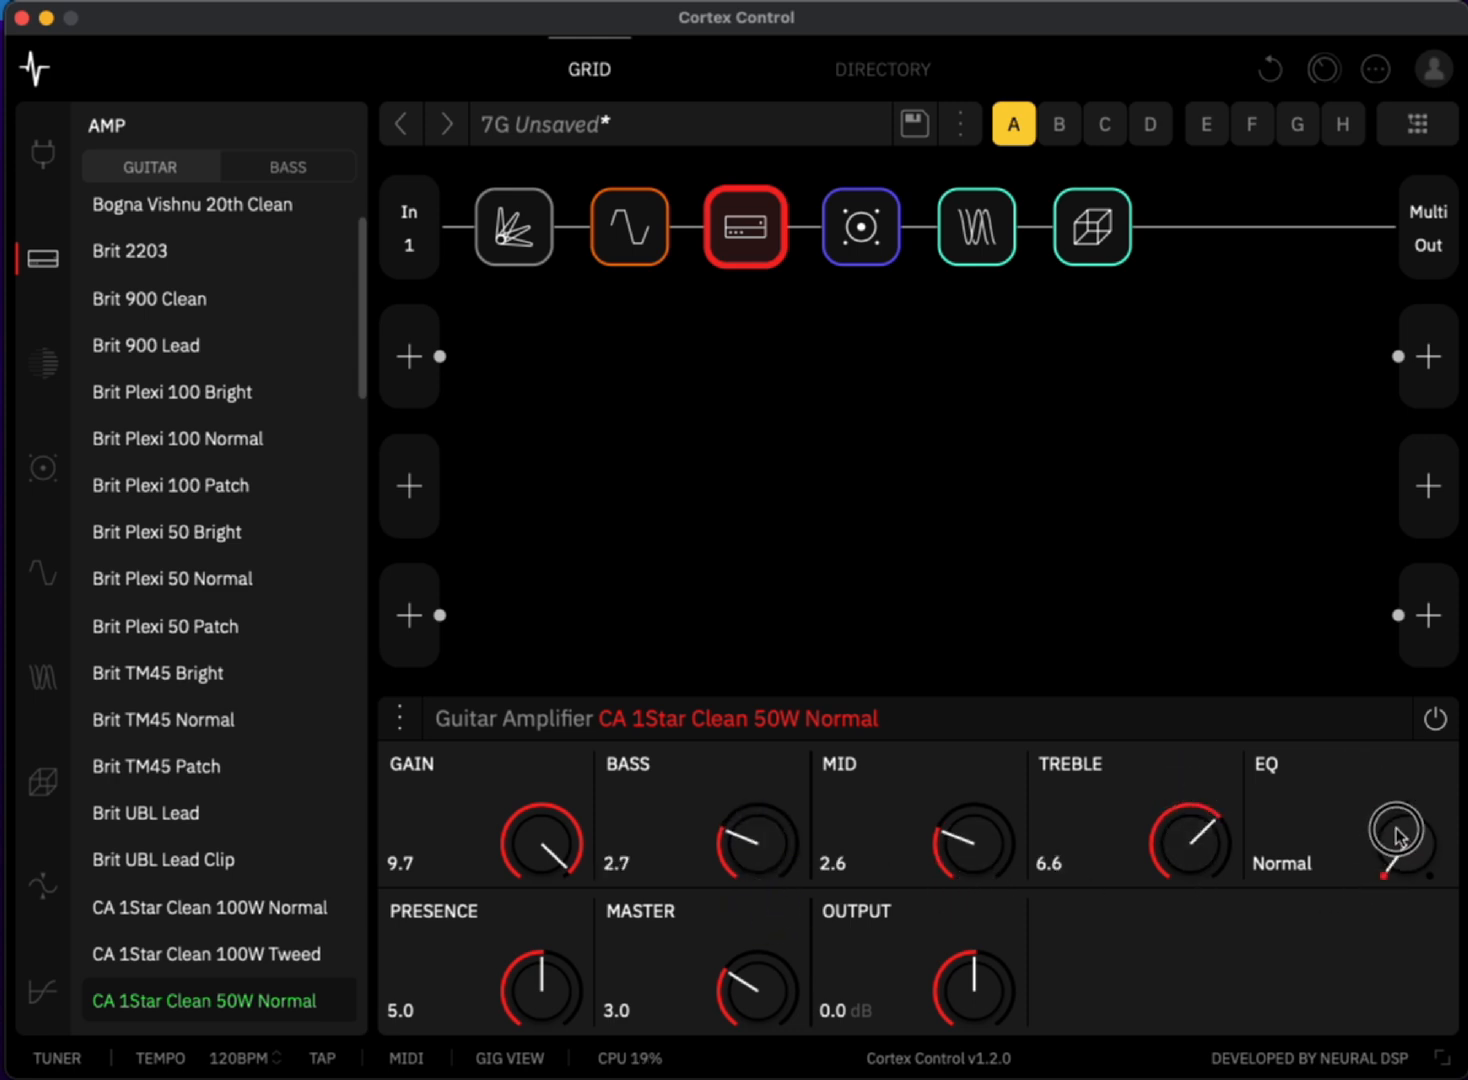
mouse_move(1397, 829)
left_mouse_down()
mouse_move(1383, 743)
mouse_move(1401, 812)
left_mouse_up()
left_click(1410, 809)
mouse_move(530, 972)
left_mouse_down()
mouse_move(558, 890)
mouse_move(541, 936)
left_mouse_up()
- Refine the CA 1Star amp's gain to 7.4, bass to 2.5, mid to 4.7 and treble to 6.8
left_click_drag(783, 836, 785, 847)
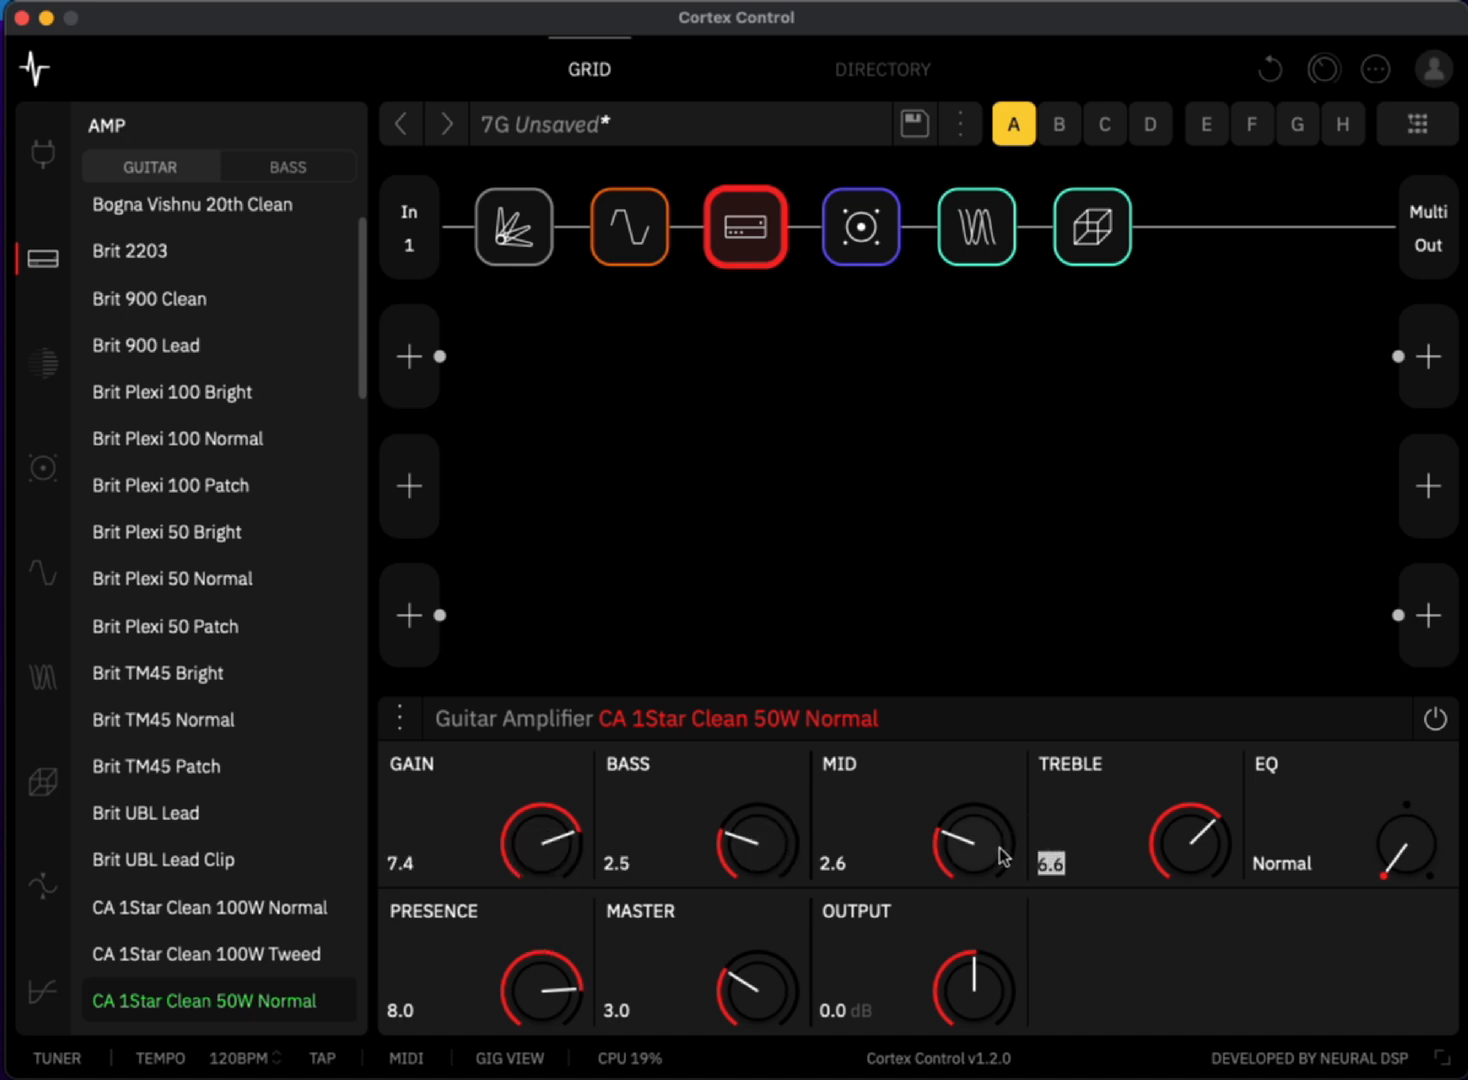
left_click_drag(993, 849, 981, 789)
mouse_move(1199, 833)
left_mouse_down()
mouse_move(1176, 780)
mouse_move(1180, 809)
left_mouse_up()
left_click_drag(993, 851, 960, 771)
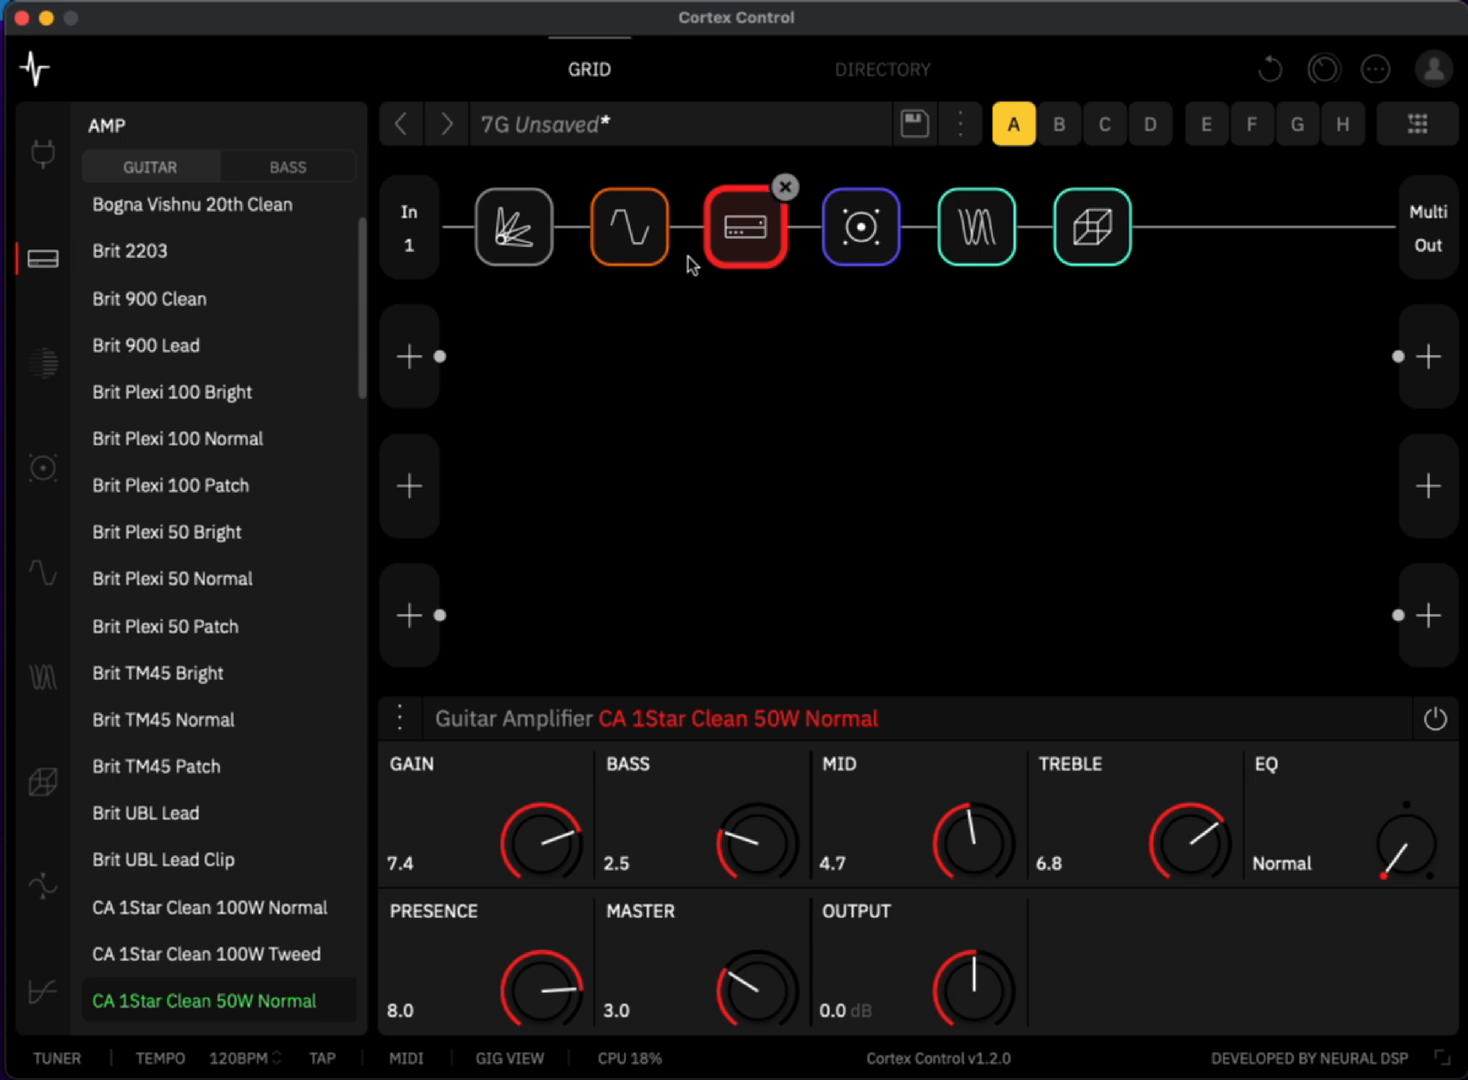
- Select the Green 808 block, and save the preset in slot 7G as "fjfjffj" with Guitar as the preferred instrument
left_click(652, 245)
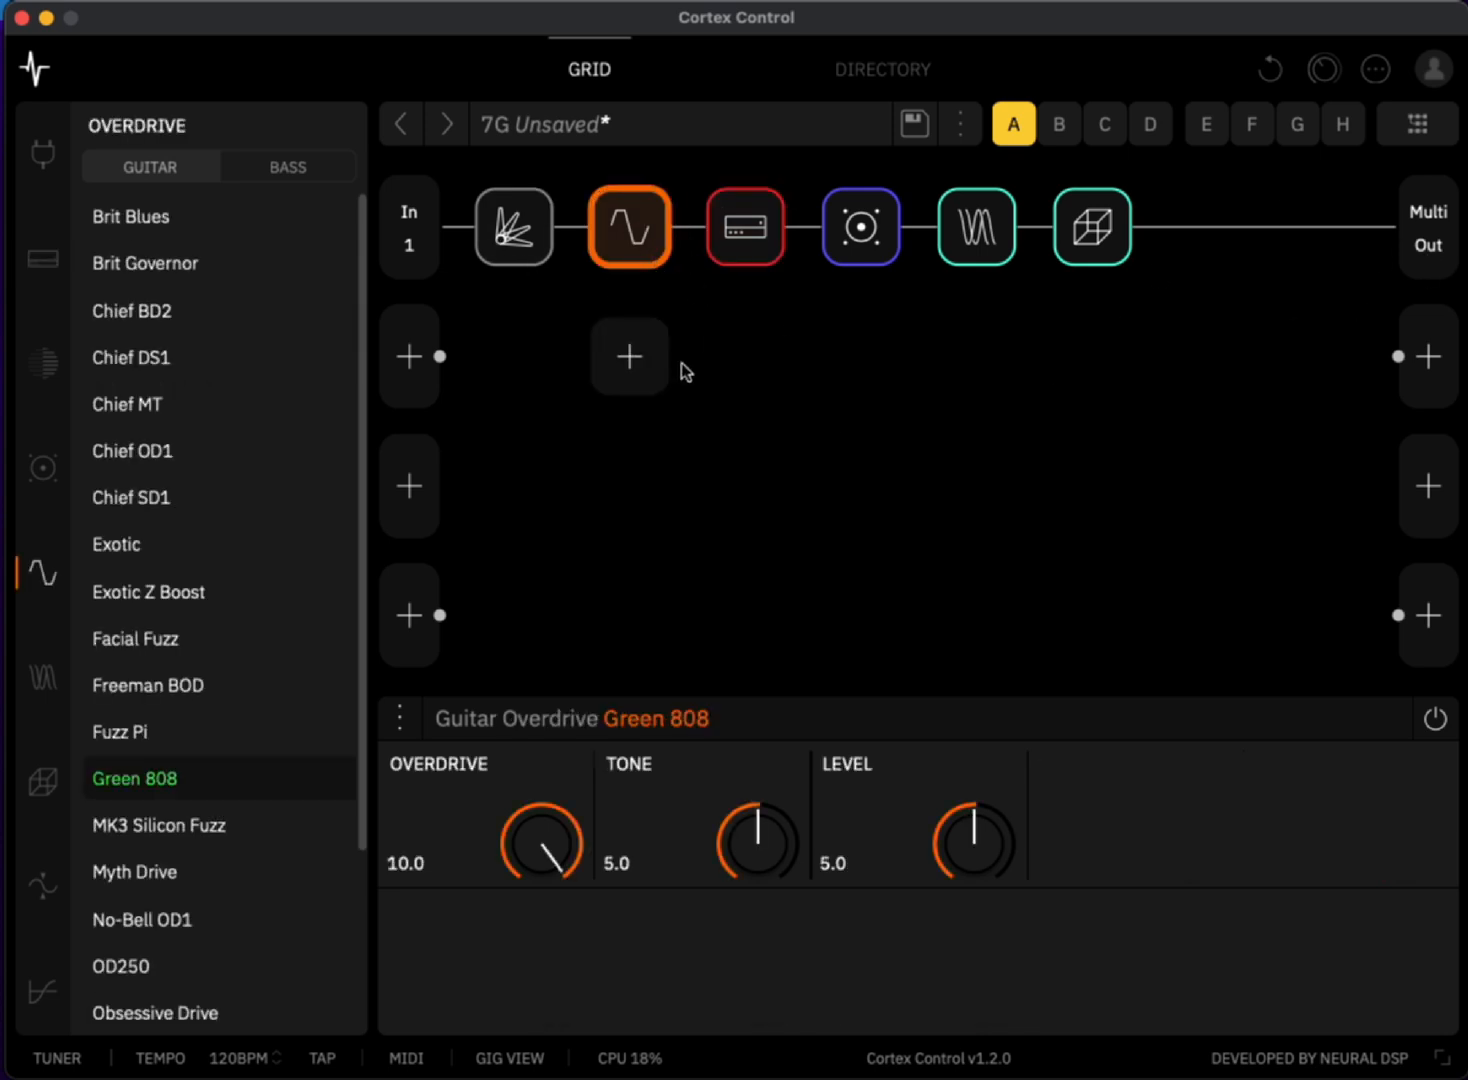
left_click(918, 129)
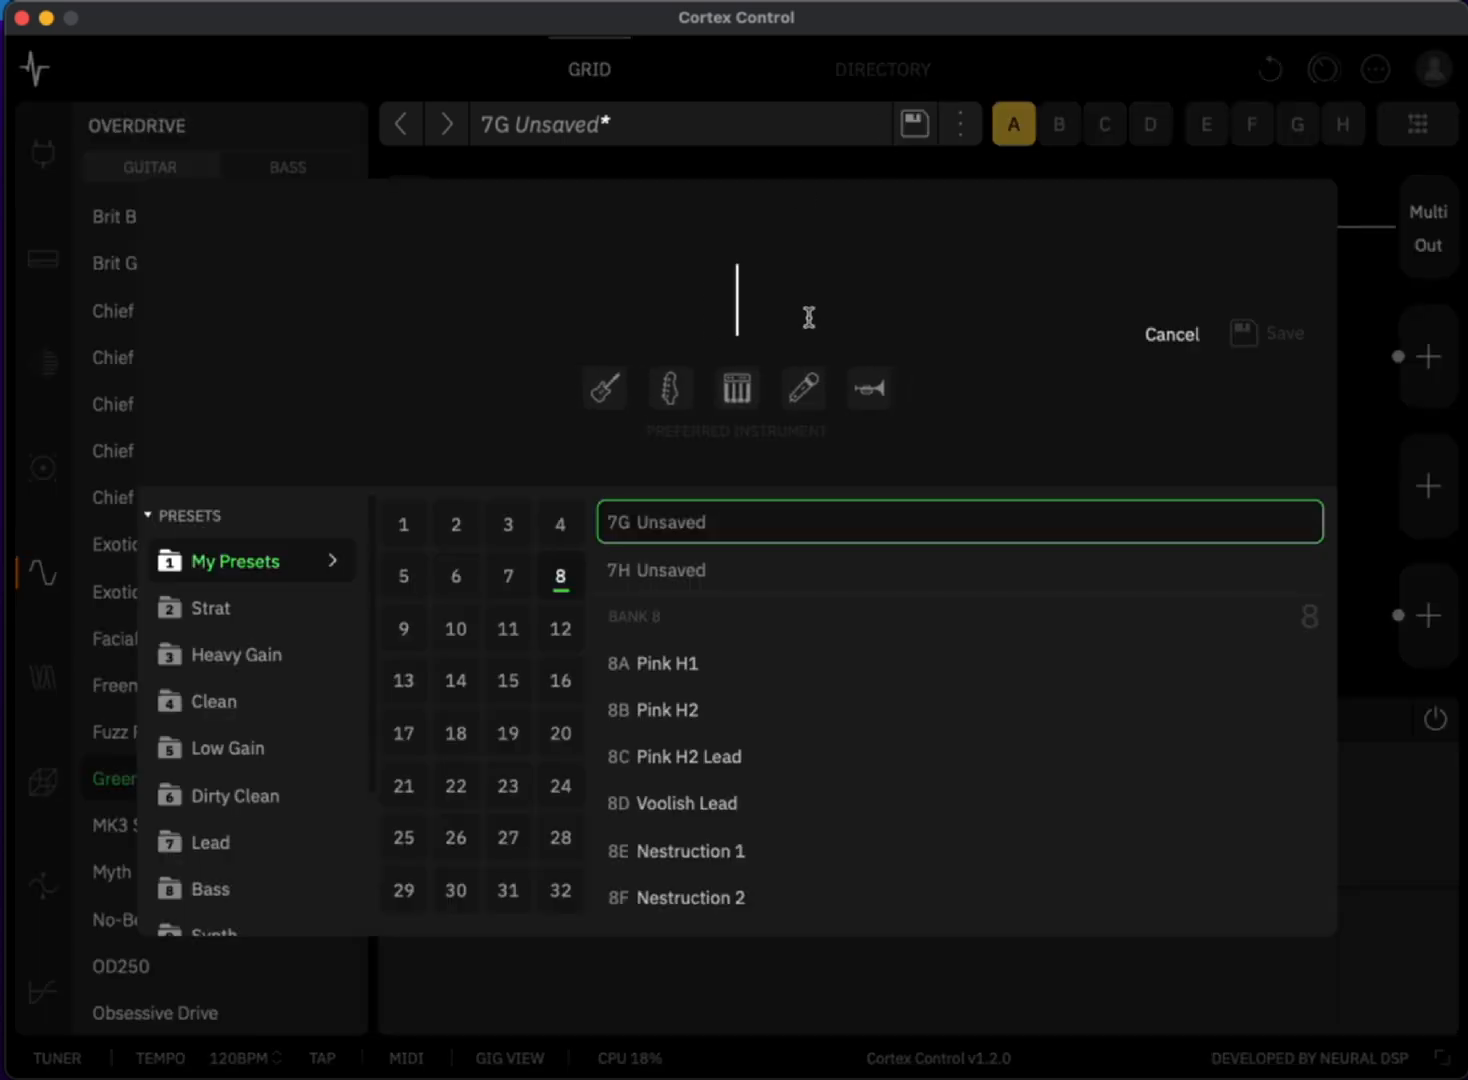
type("fjfjffj")
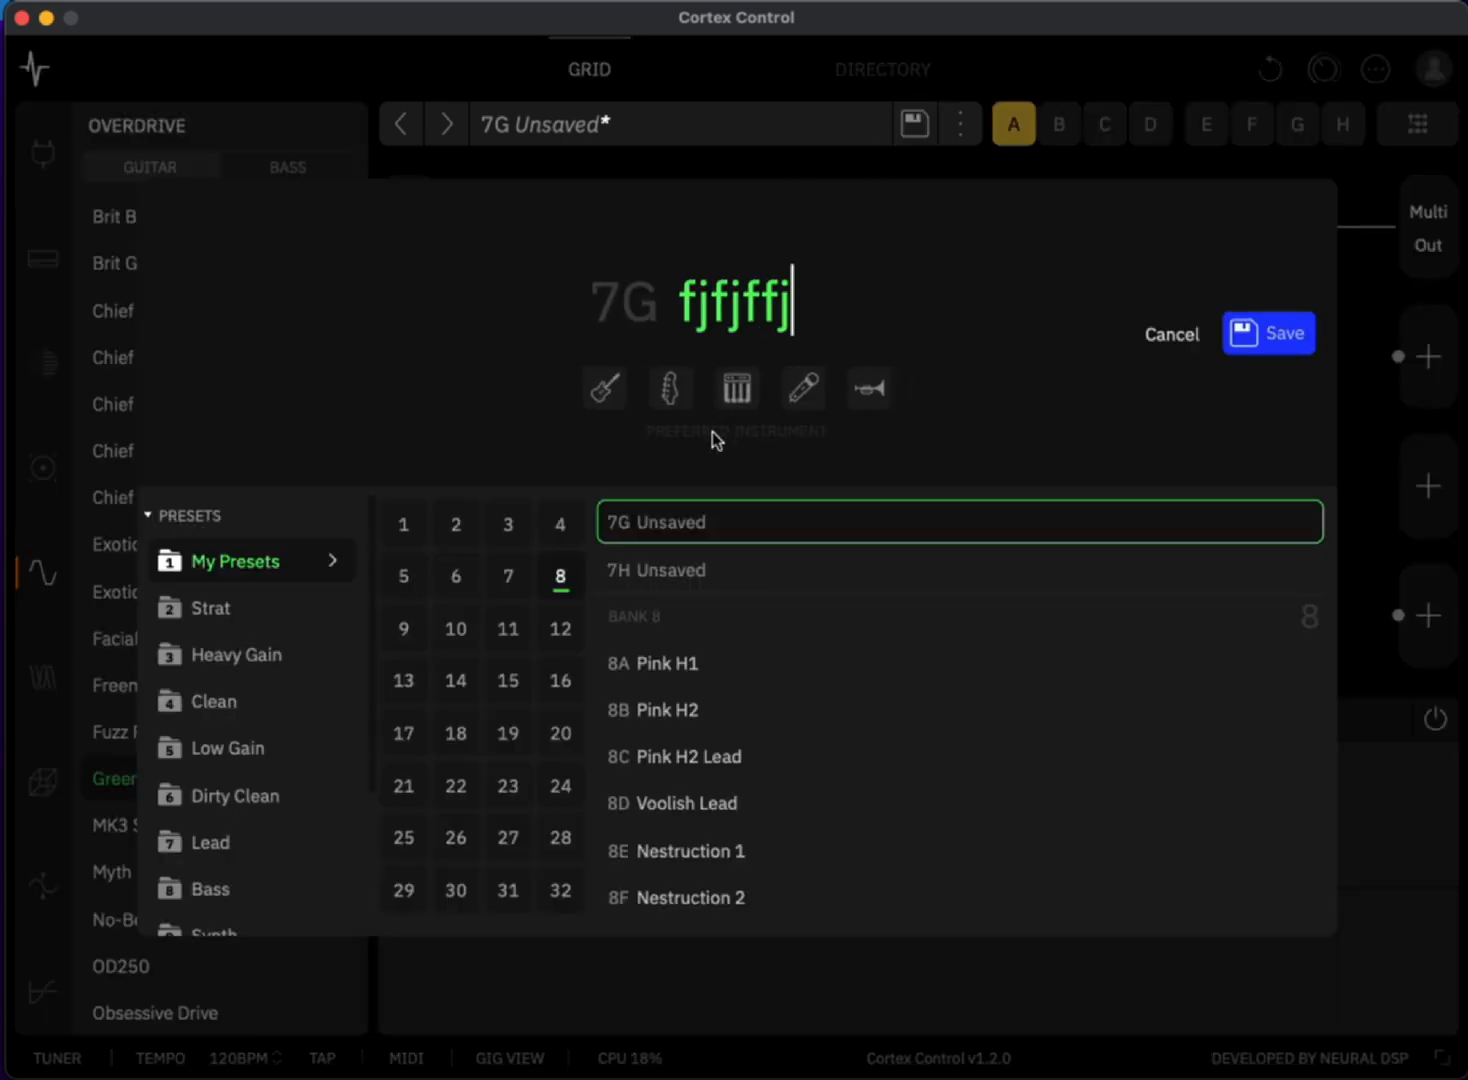
left_click(603, 390)
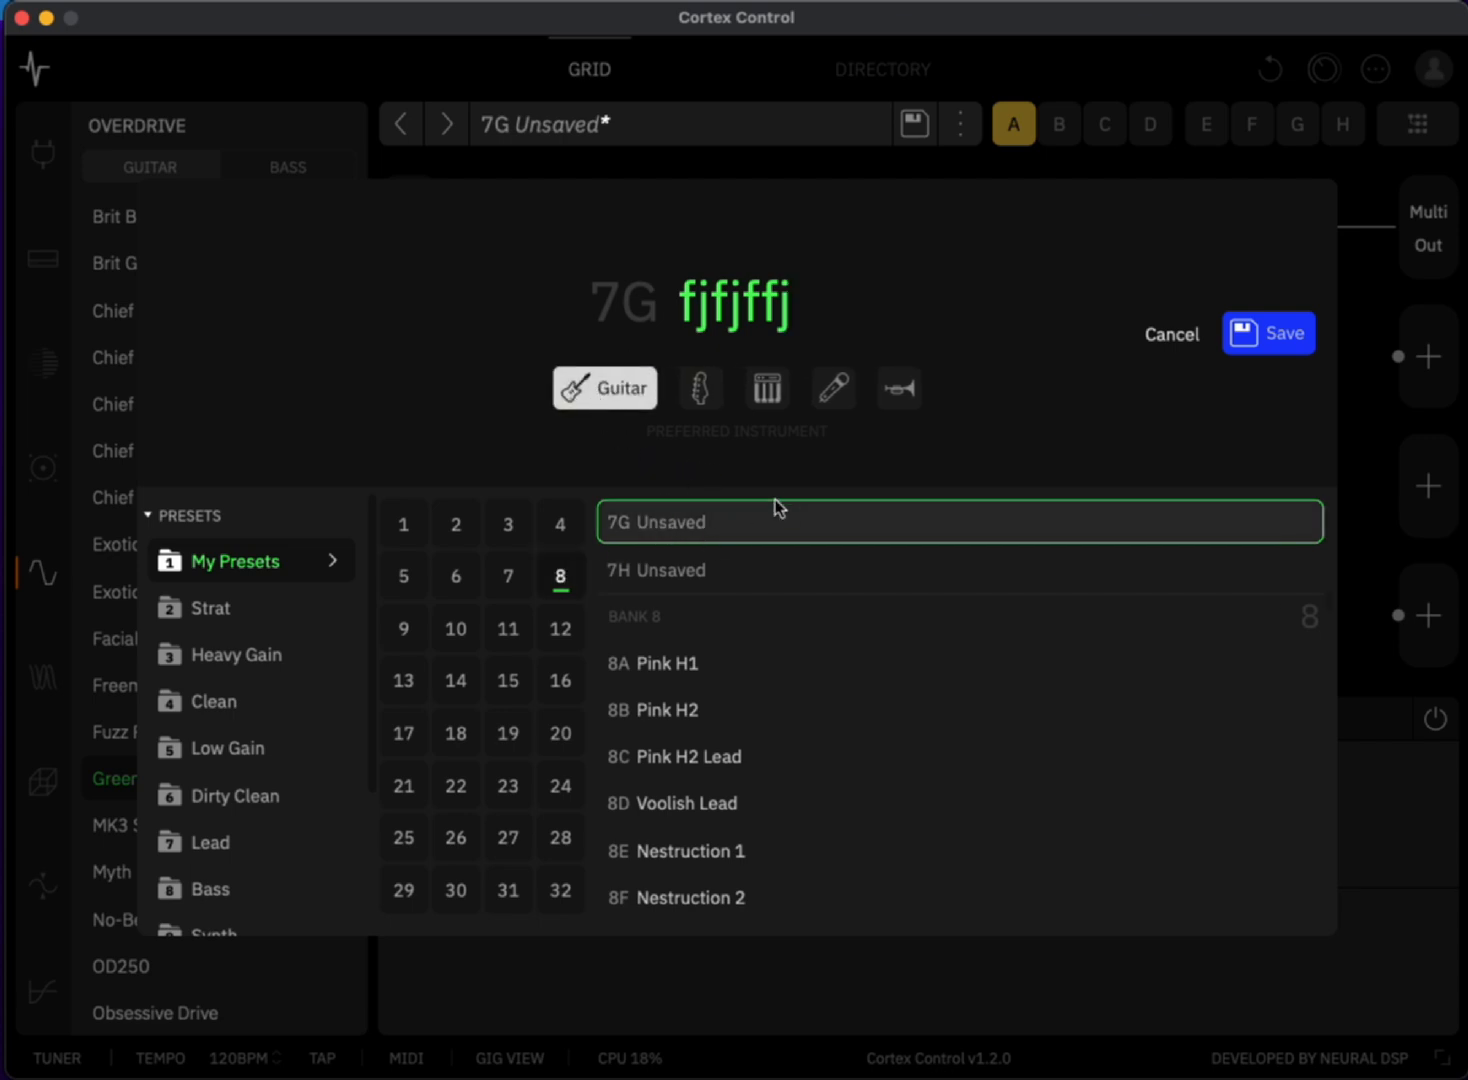
left_click(1281, 342)
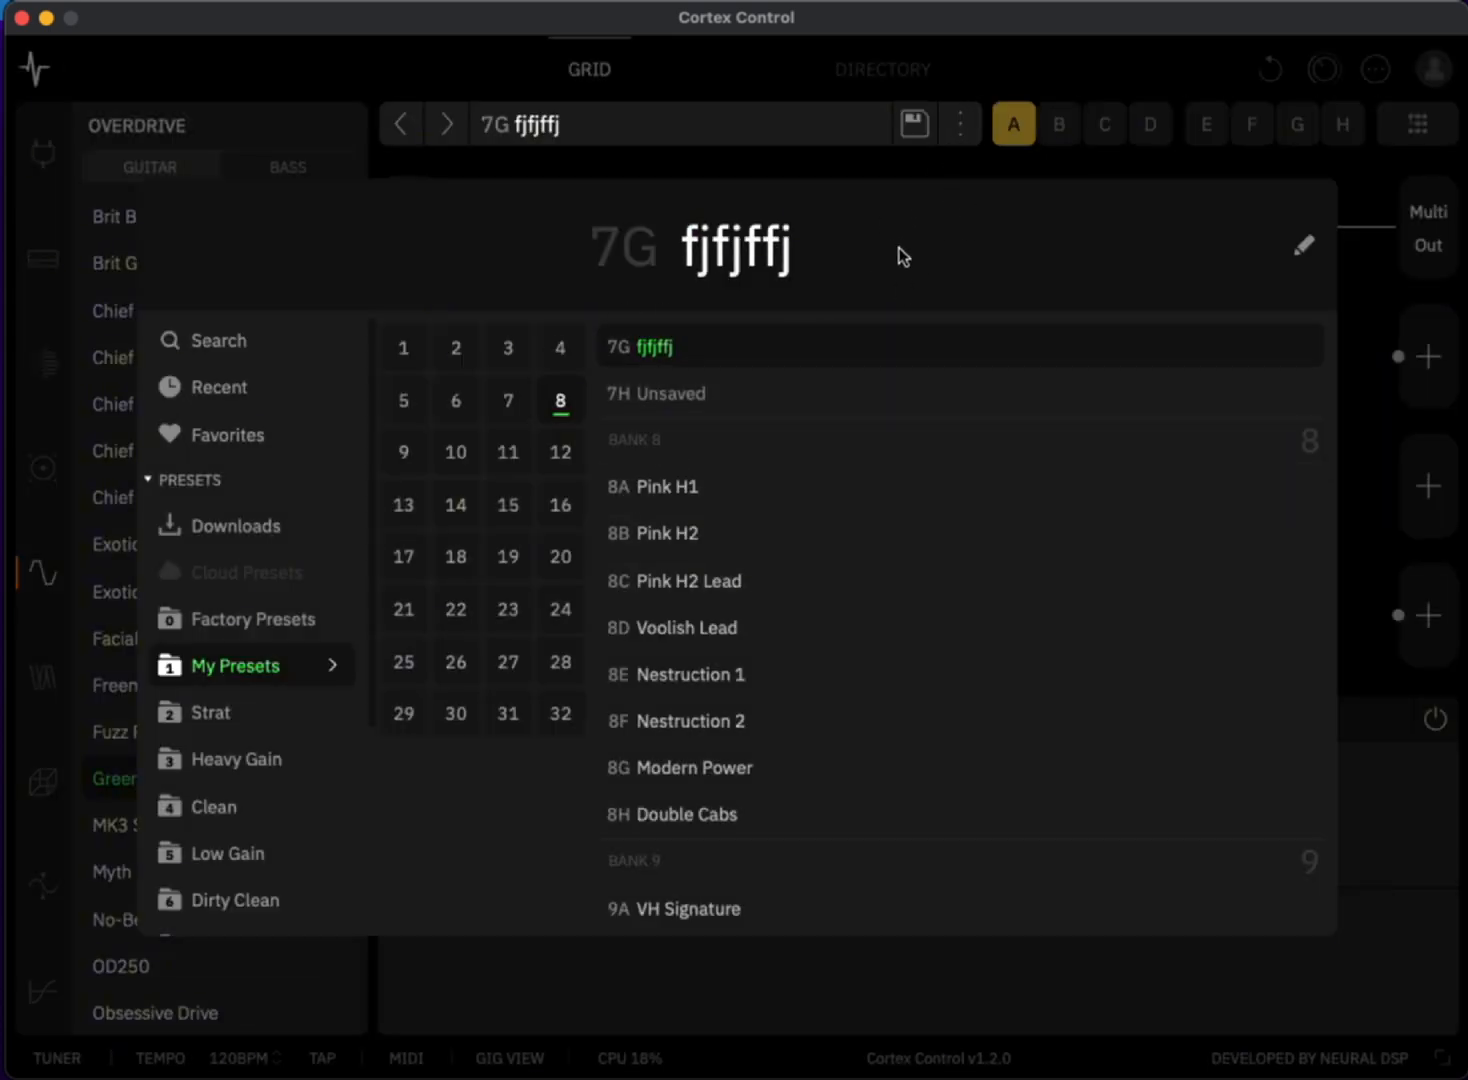
- Add the fjfjffj preset to the favorites and close the preset browser
left_click(962, 145)
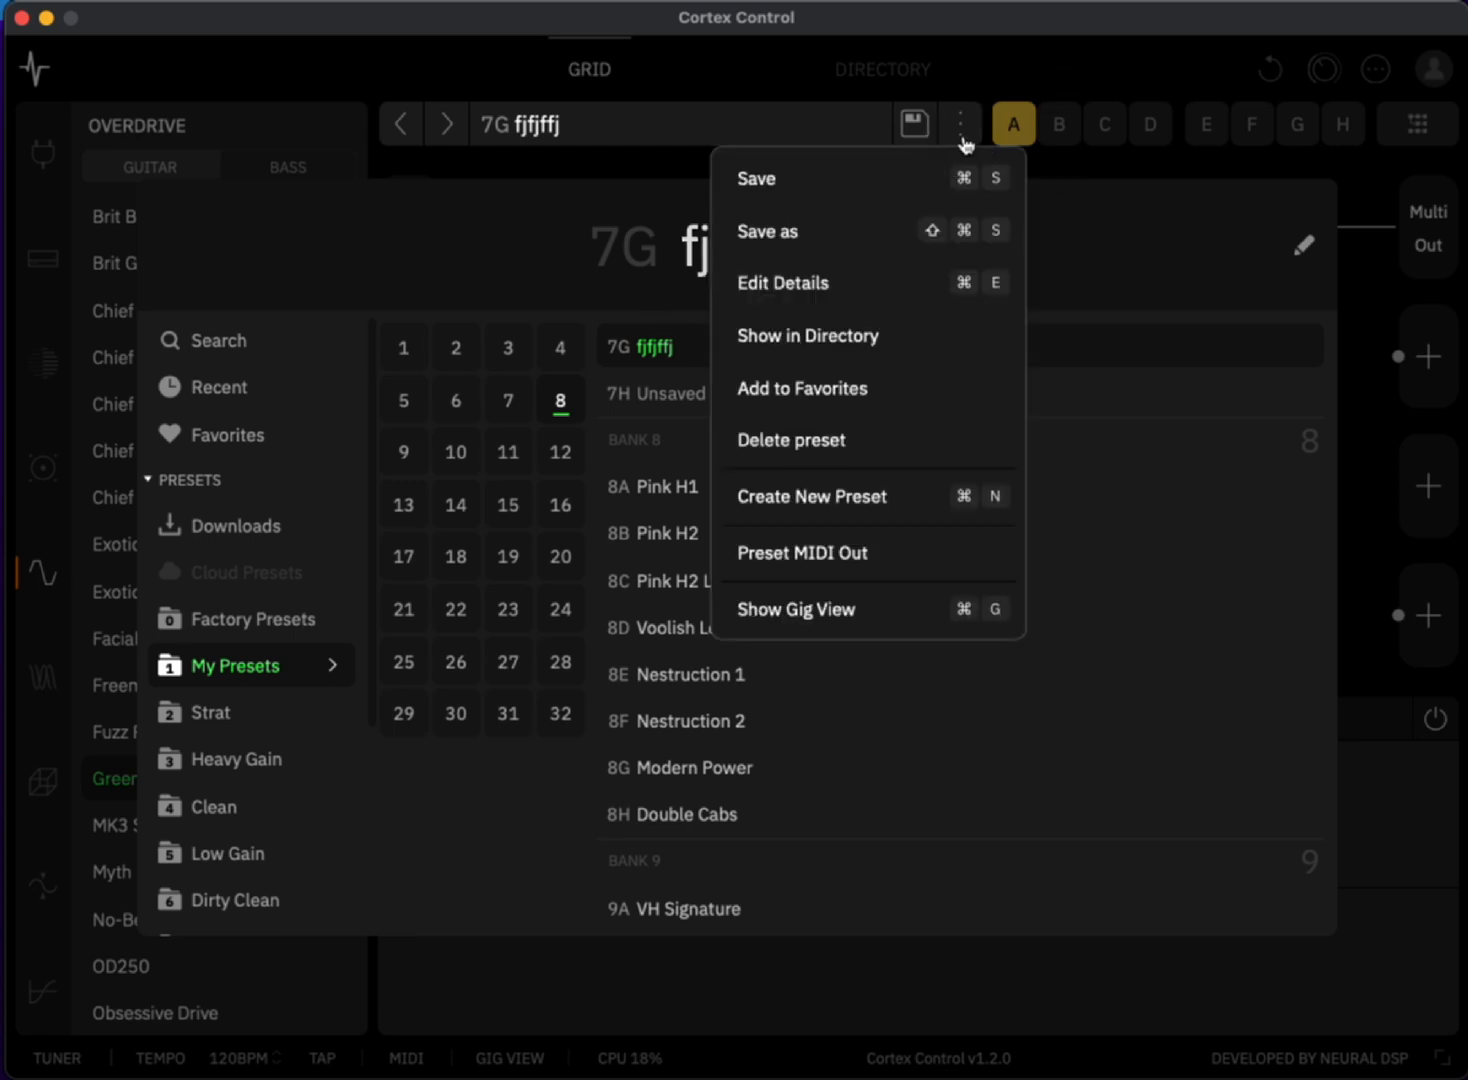
left_click(836, 389)
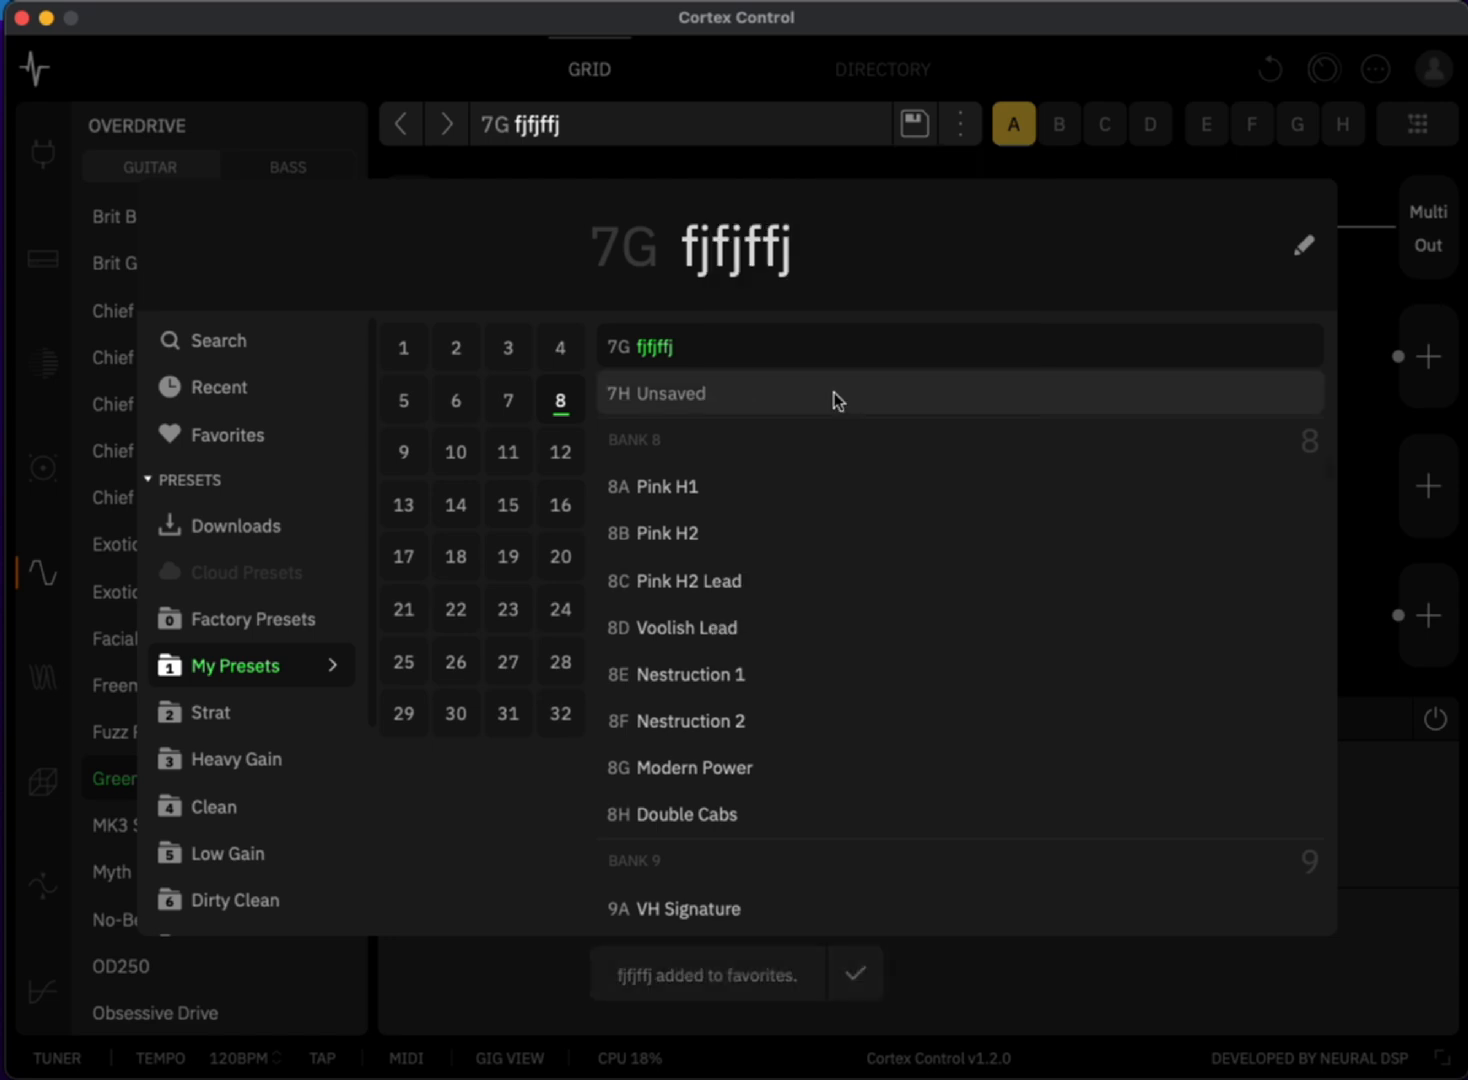
left_click(1067, 51)
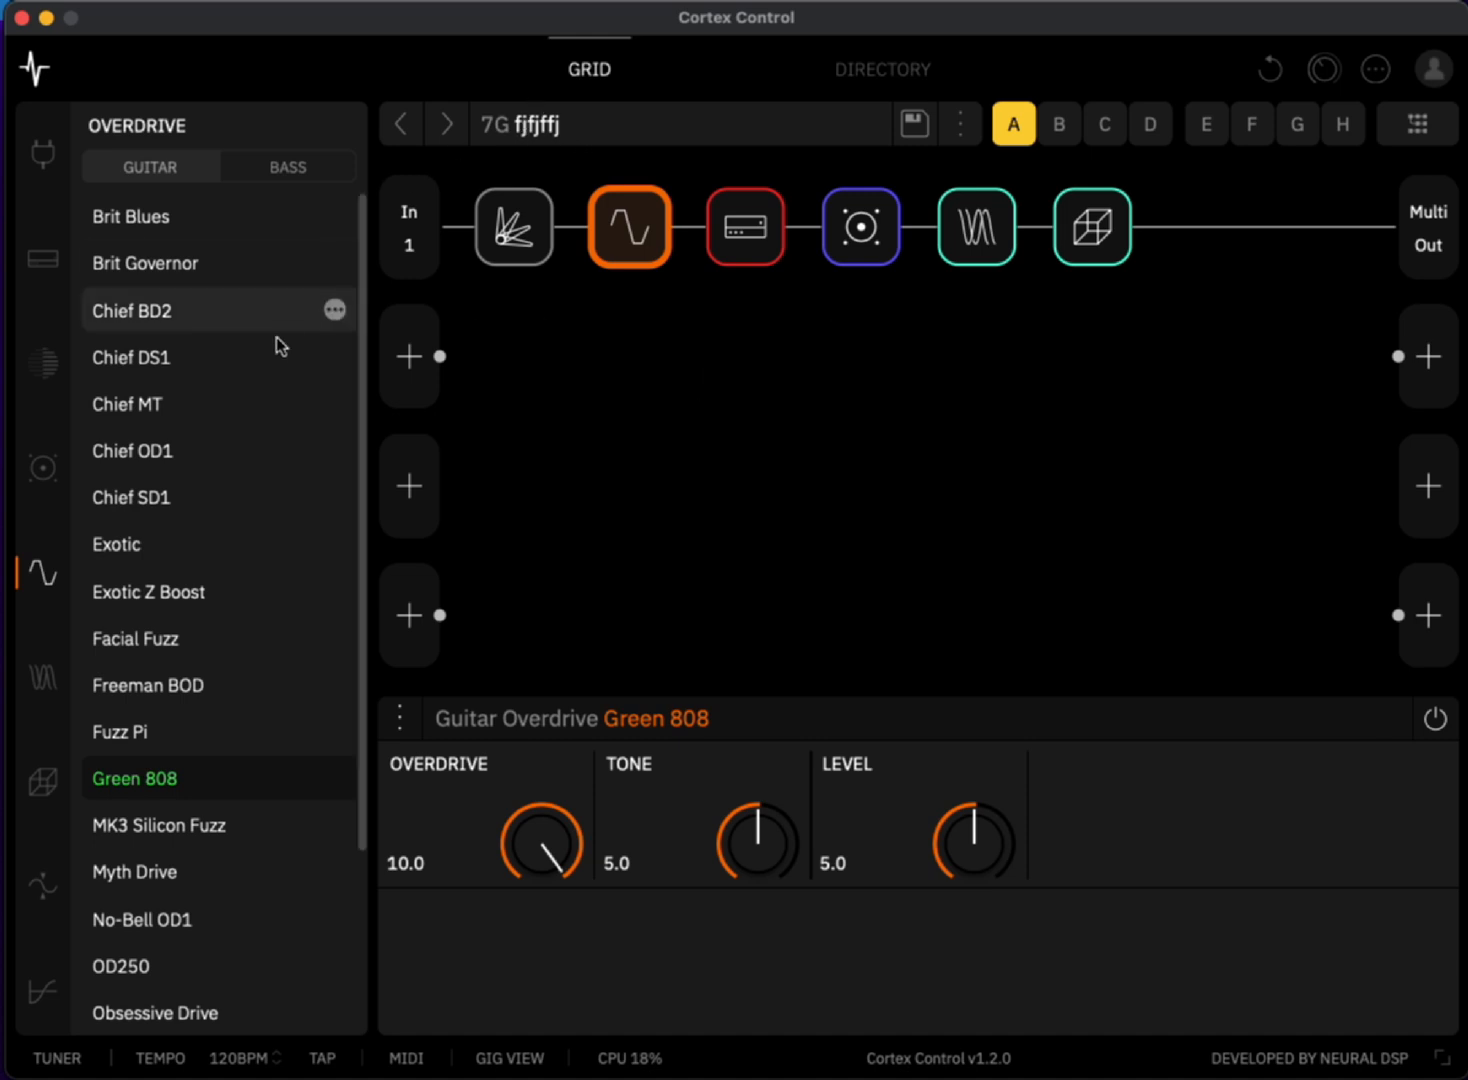
- Look through the favorite and recent presets in the preset browser, and return to the grid
left_click(492, 132)
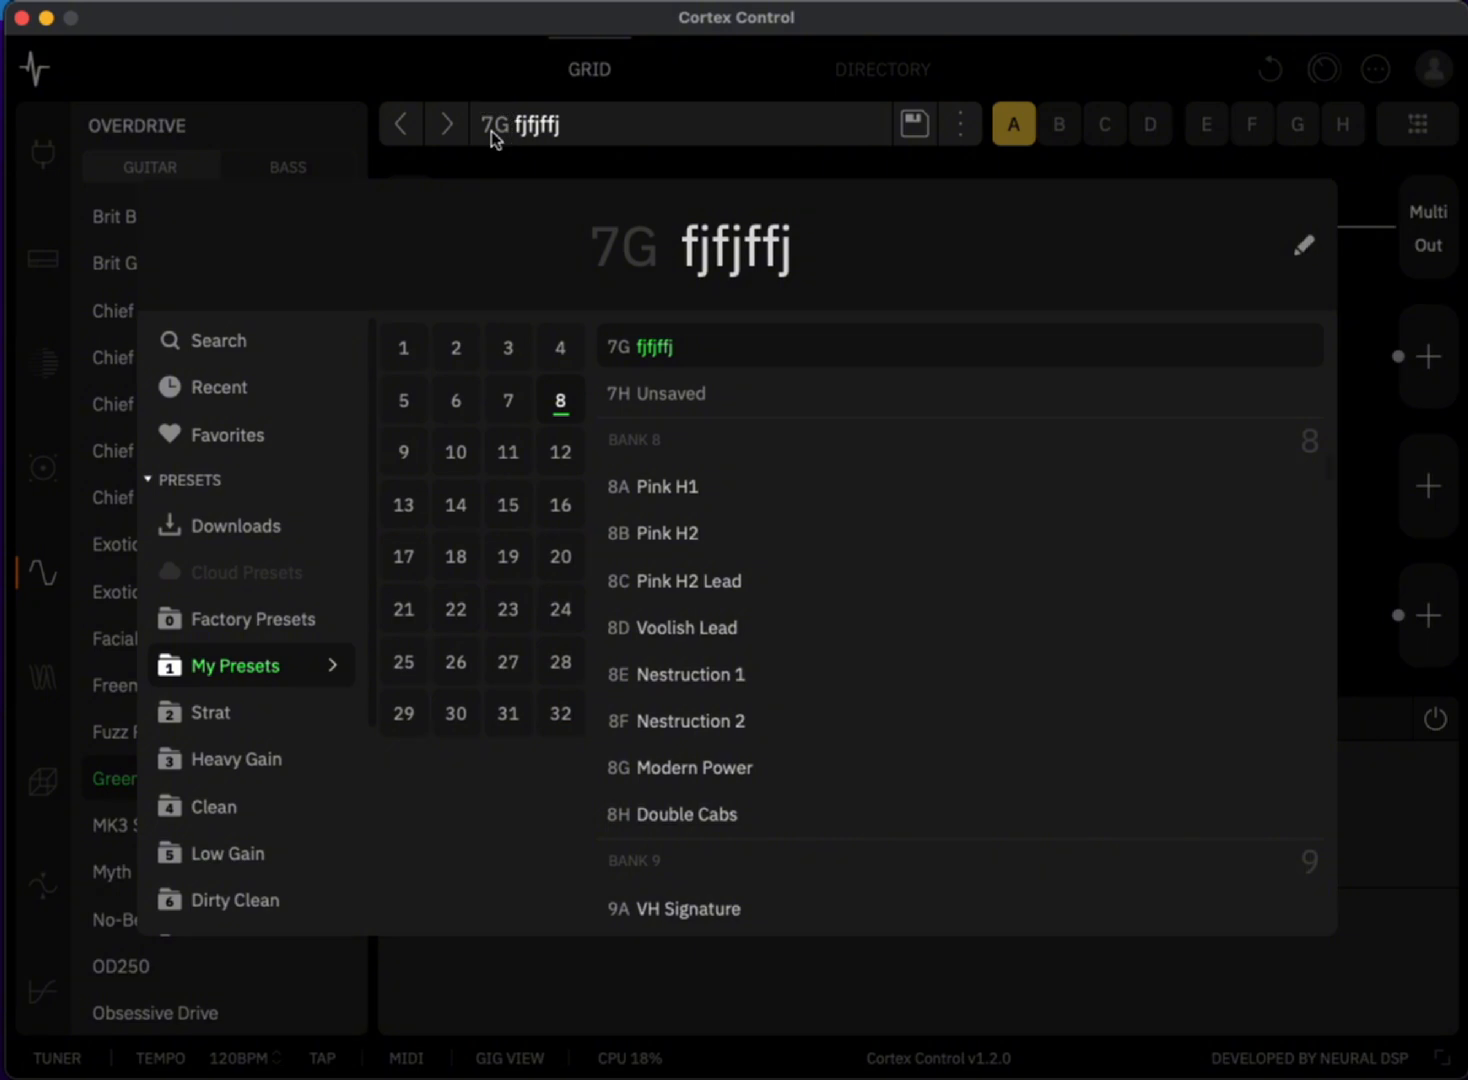
left_click(231, 434)
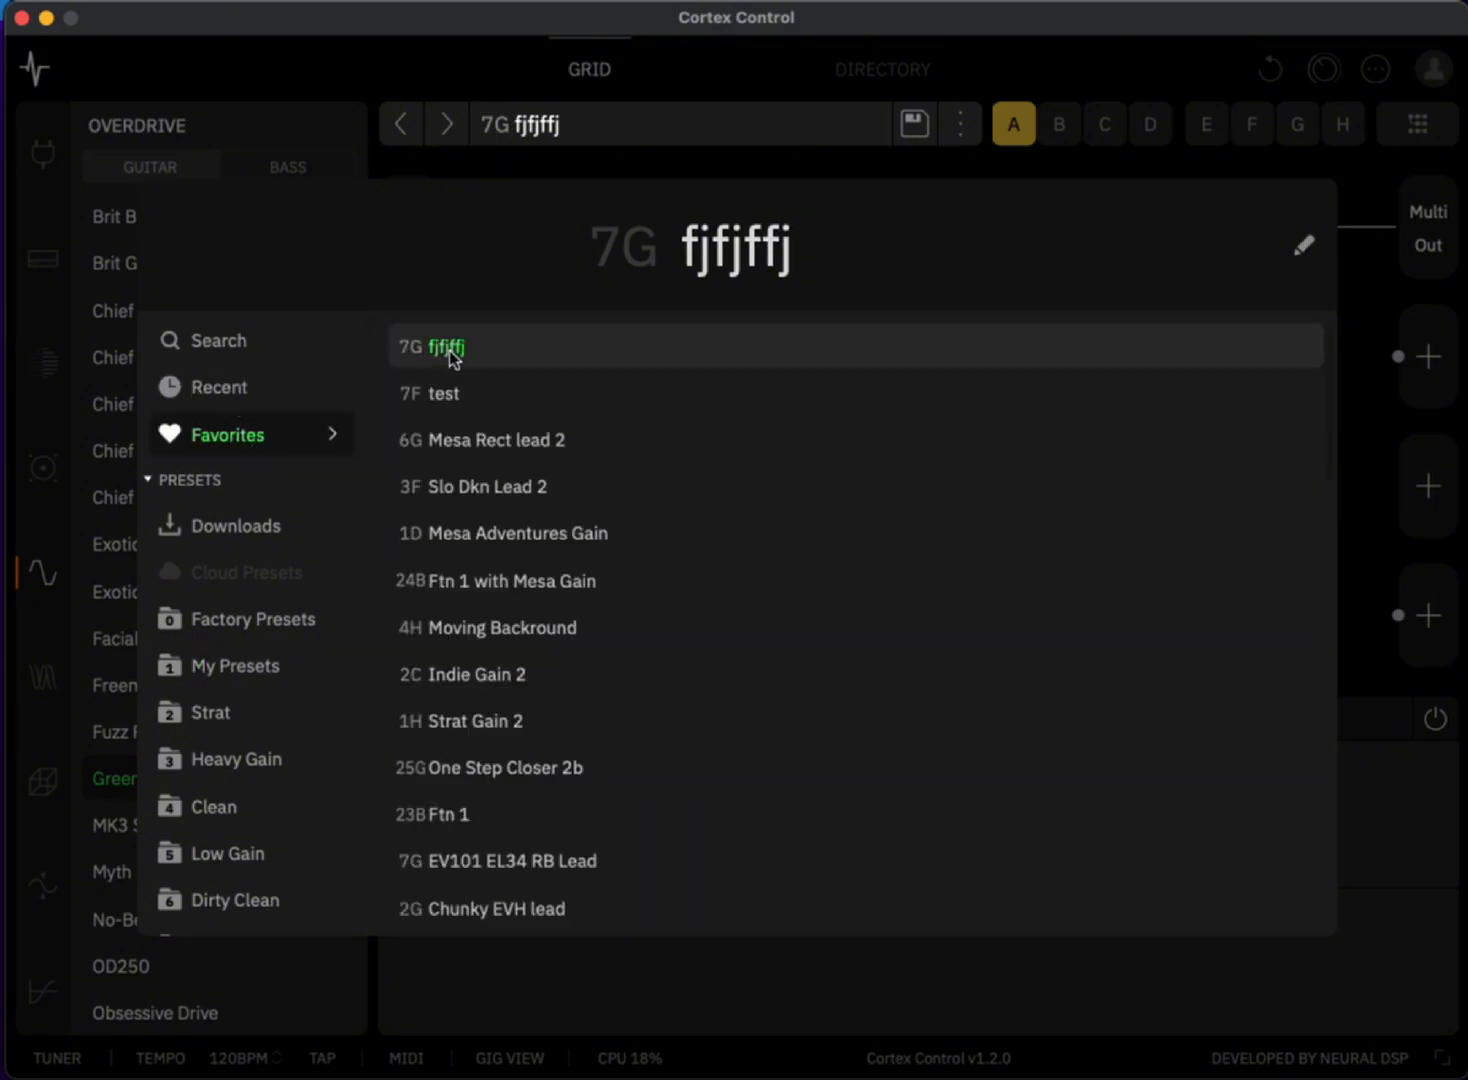
left_click(254, 395)
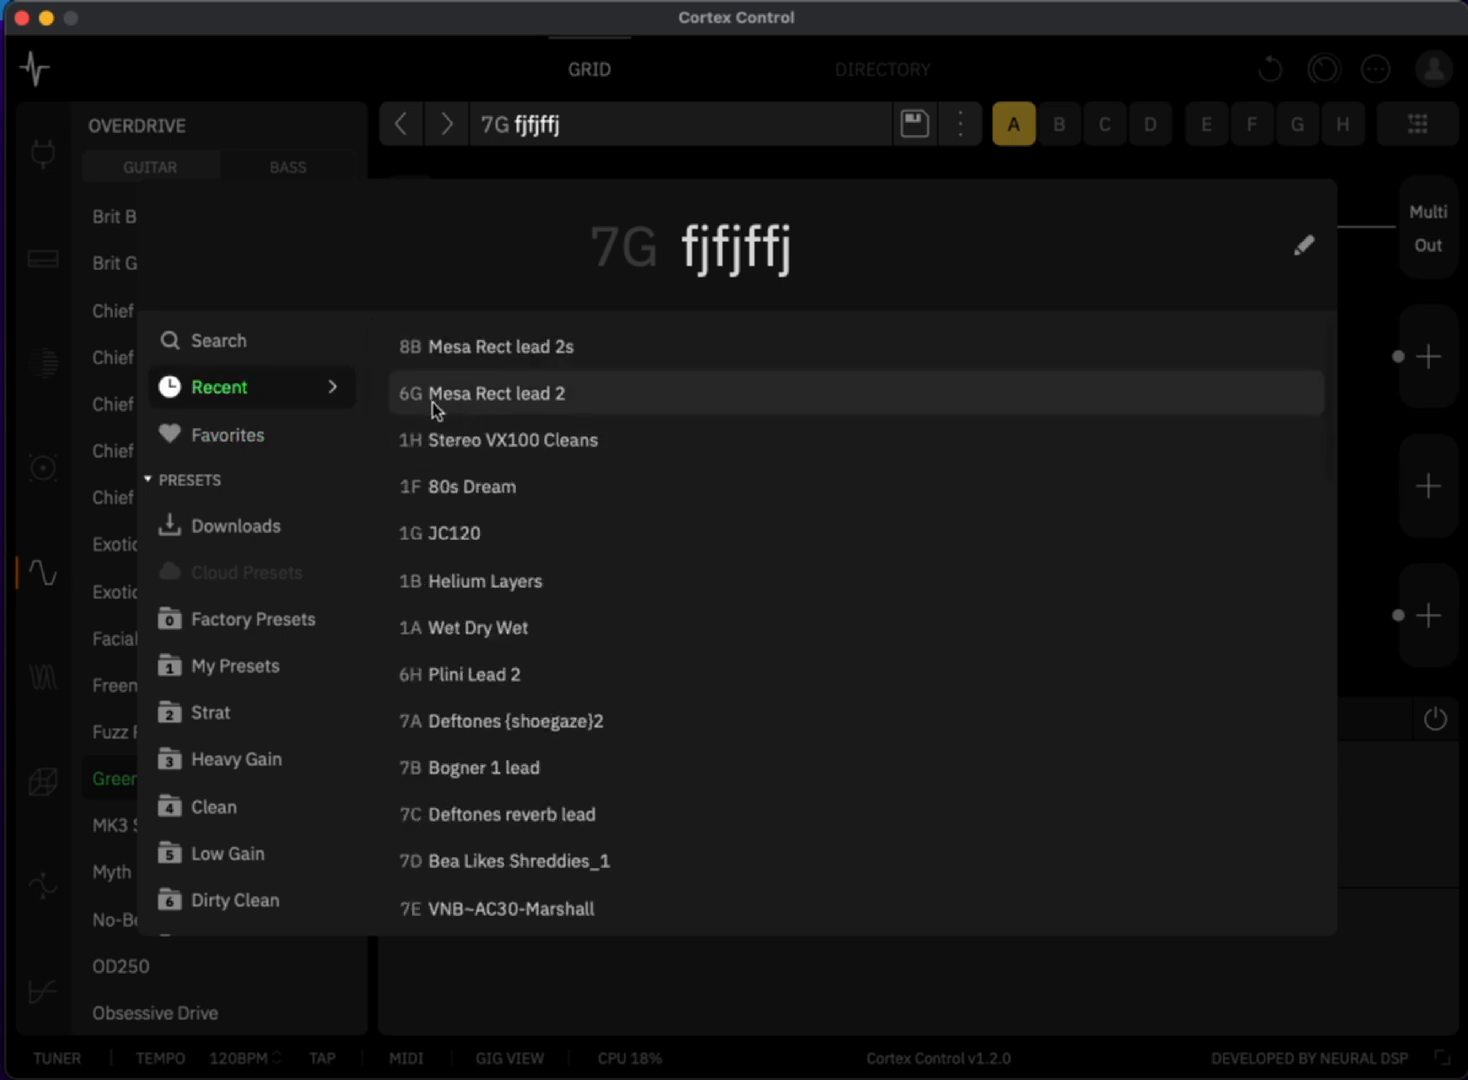
left_click(262, 441)
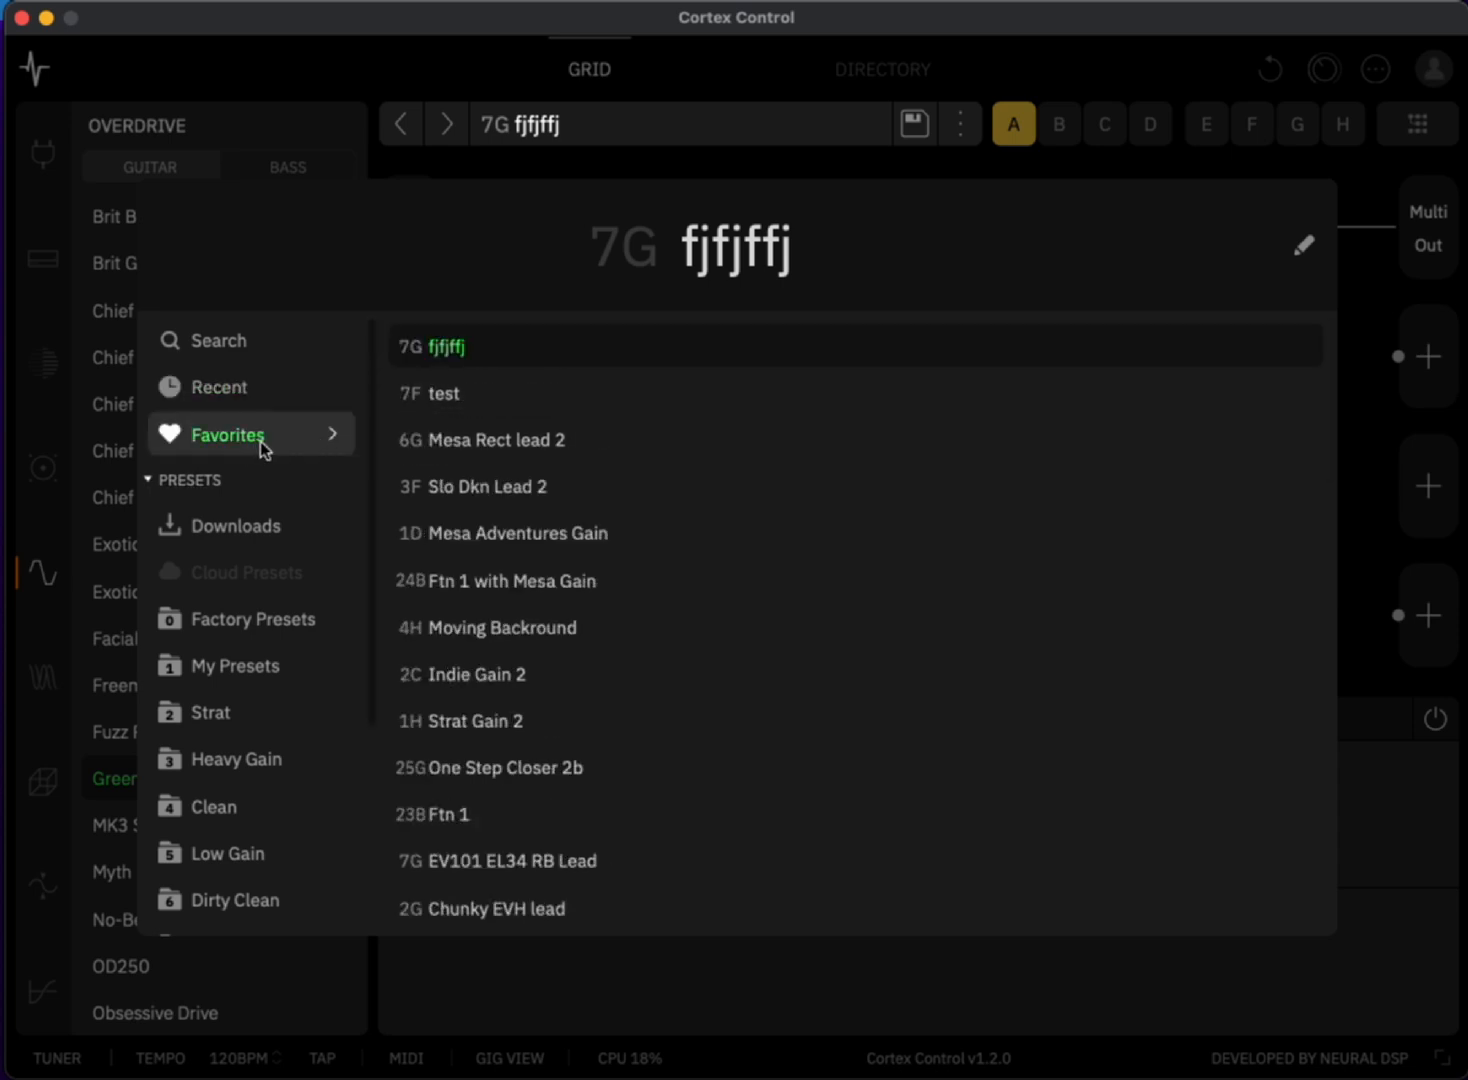
left_click(1060, 74)
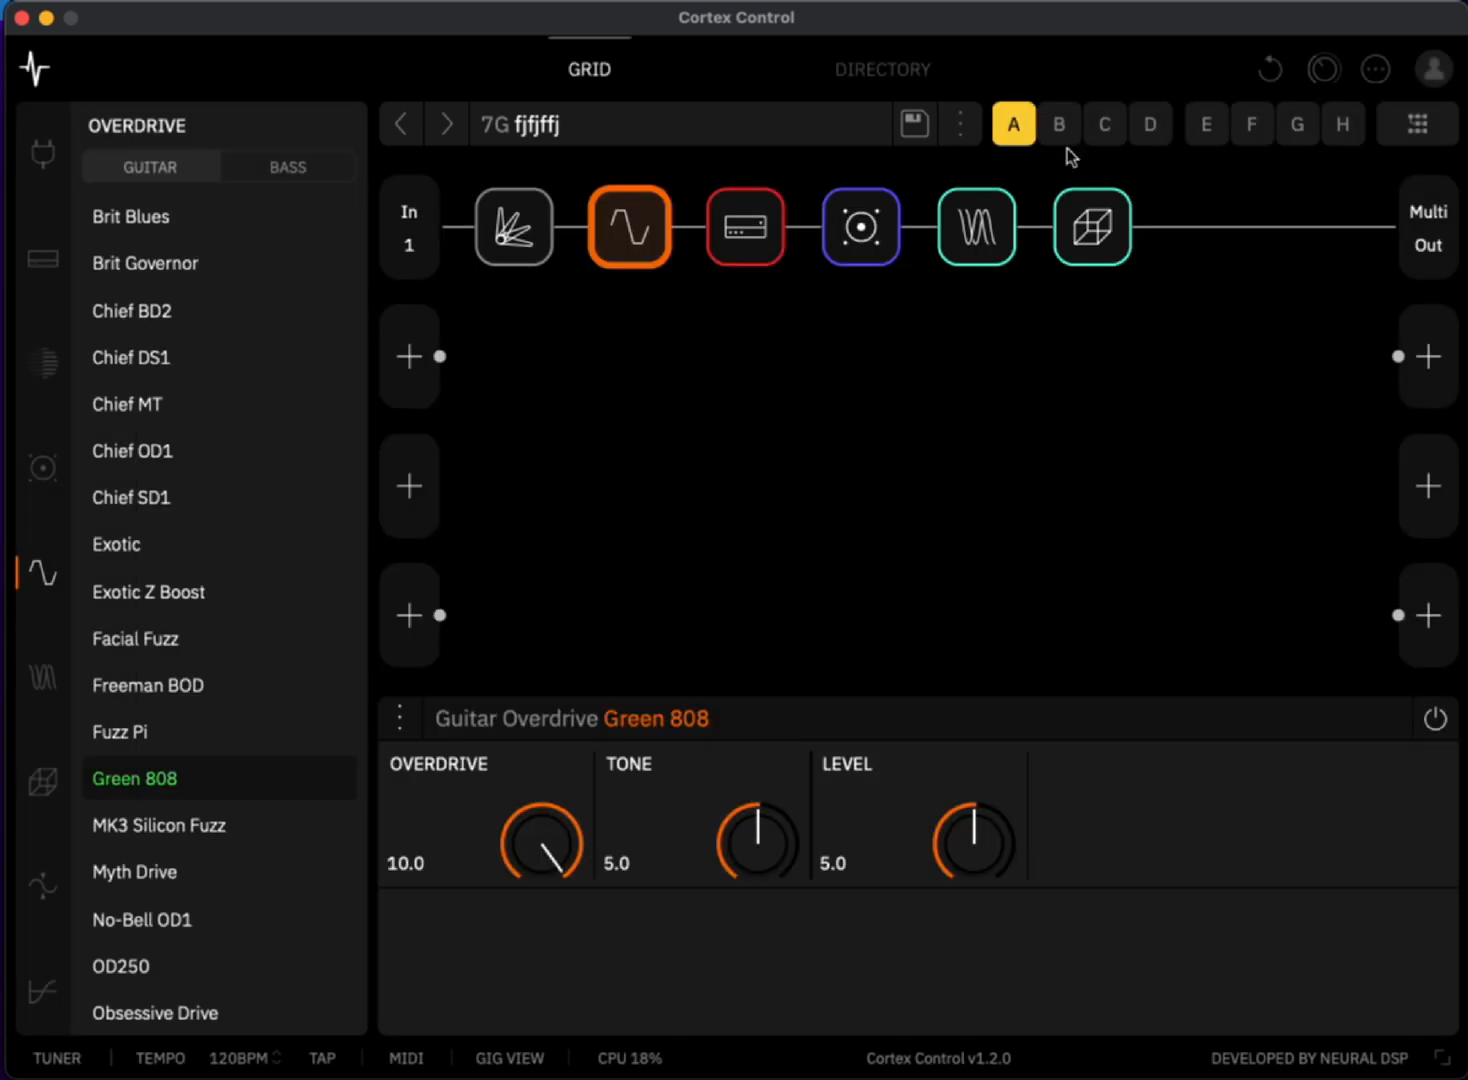